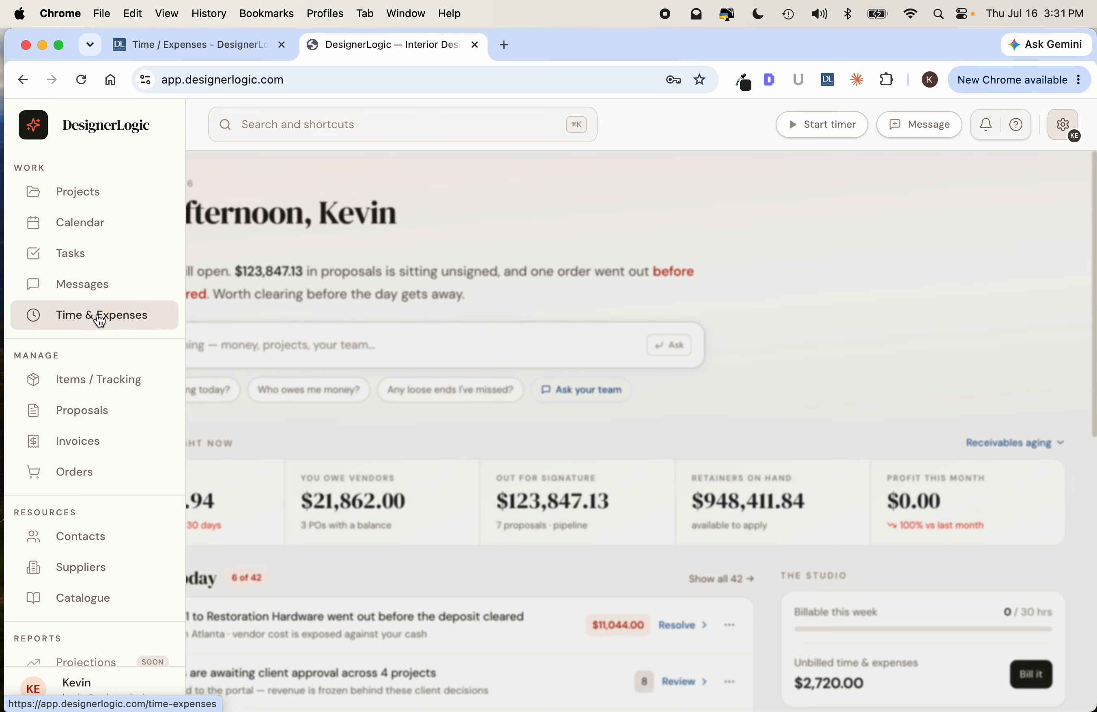
# Step: Open Time & Expenses and examine the time entries and the expense tracking view, ending on time tracking
pyautogui.click(108, 318)
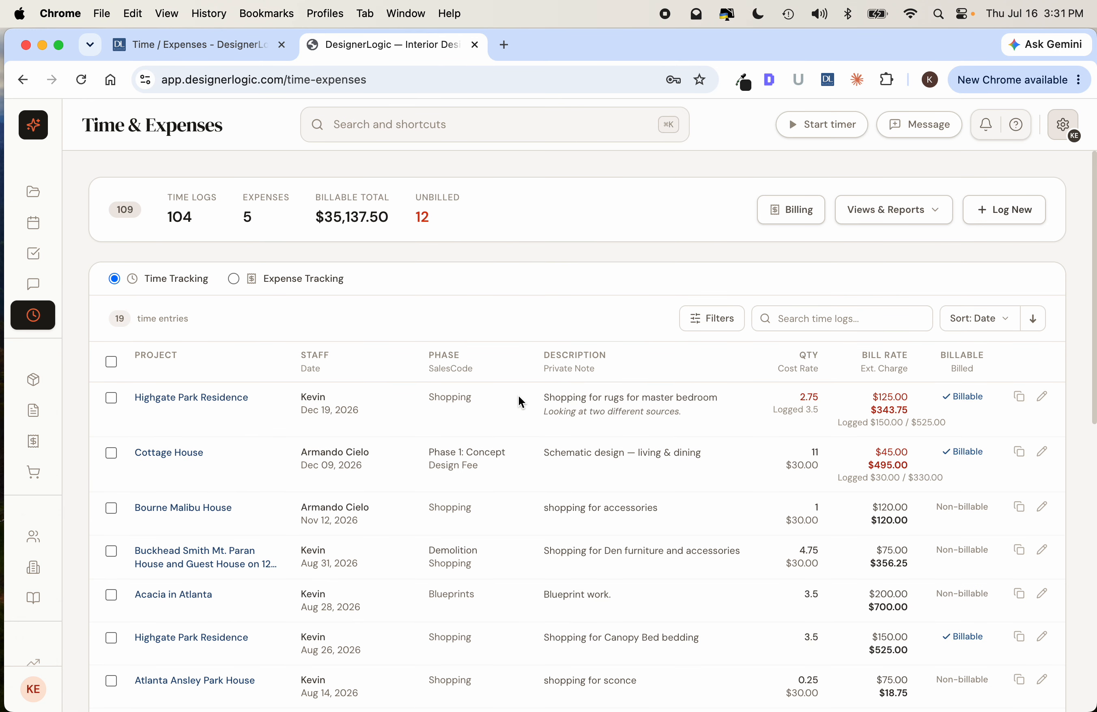
pyautogui.scroll(-3, 532, 406)
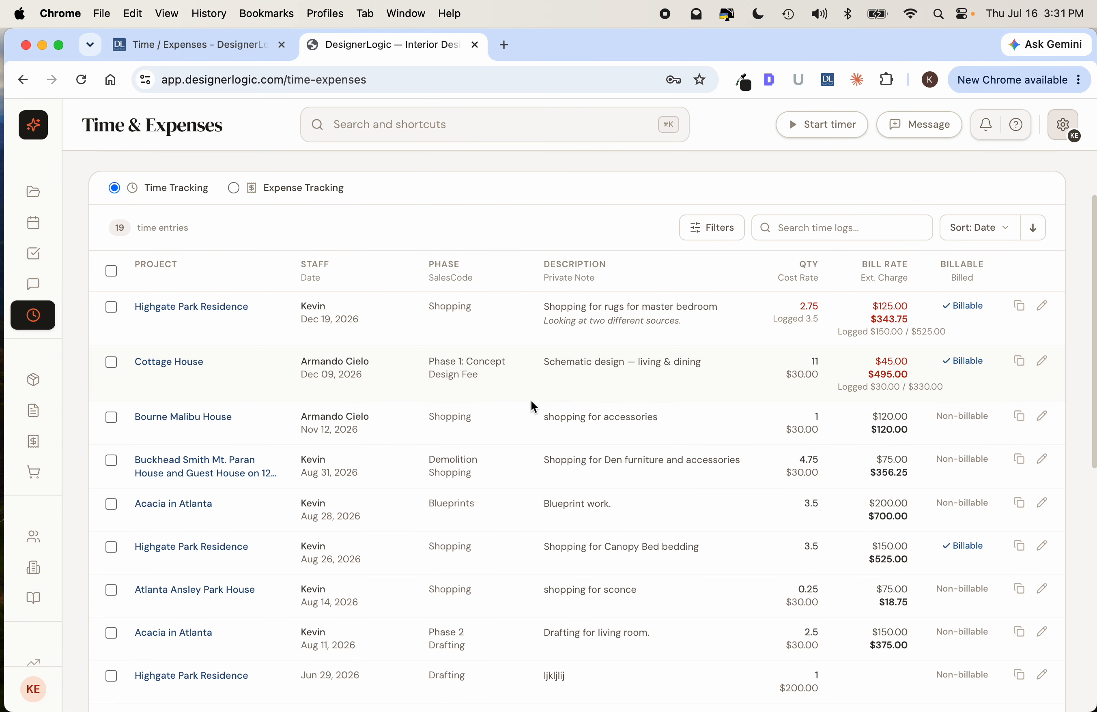
pyautogui.scroll(3, 532, 401)
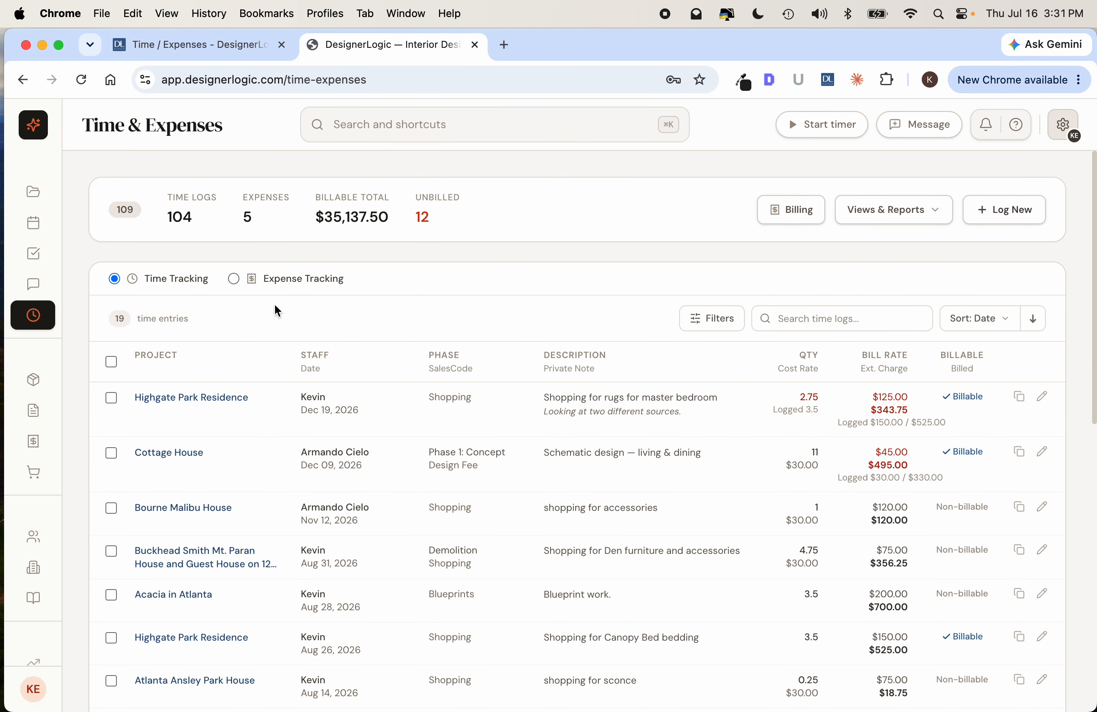
pyautogui.click(233, 280)
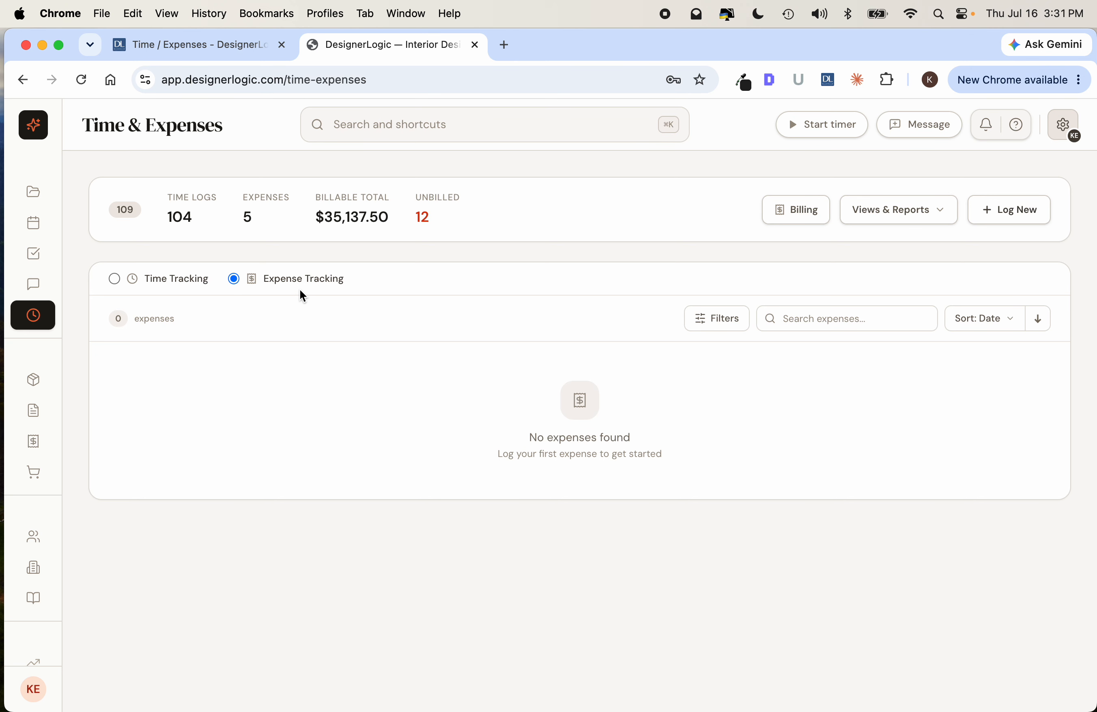
pyautogui.click(114, 280)
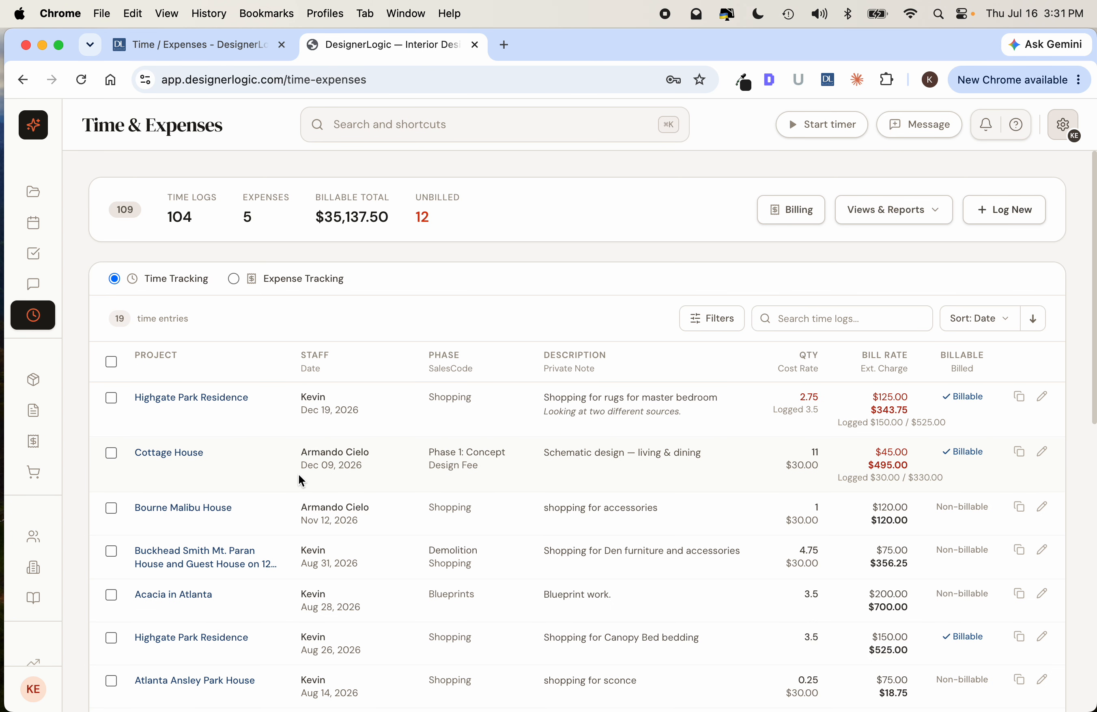
# Step: Open a new log entry and examine the fields of its time form
pyautogui.click(1014, 212)
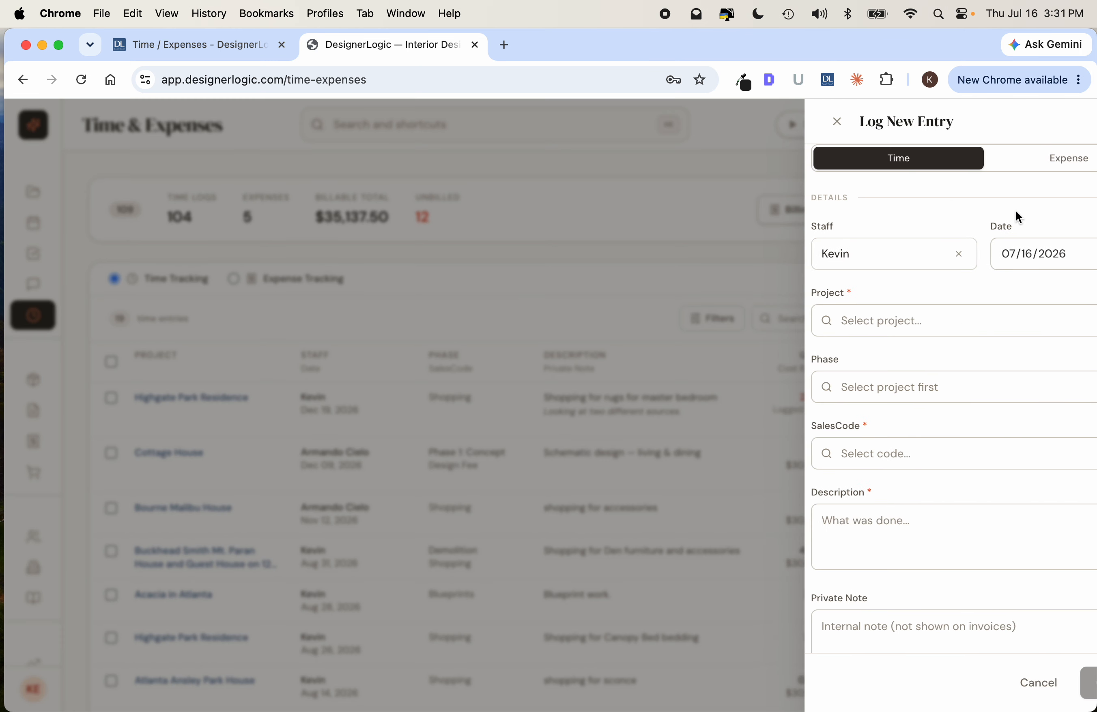
pyautogui.scroll(-1, 935, 553)
pyautogui.scroll(1, 806, 309)
pyautogui.scroll(-4, 849, 383)
pyautogui.scroll(1, 851, 382)
pyautogui.scroll(3, 852, 382)
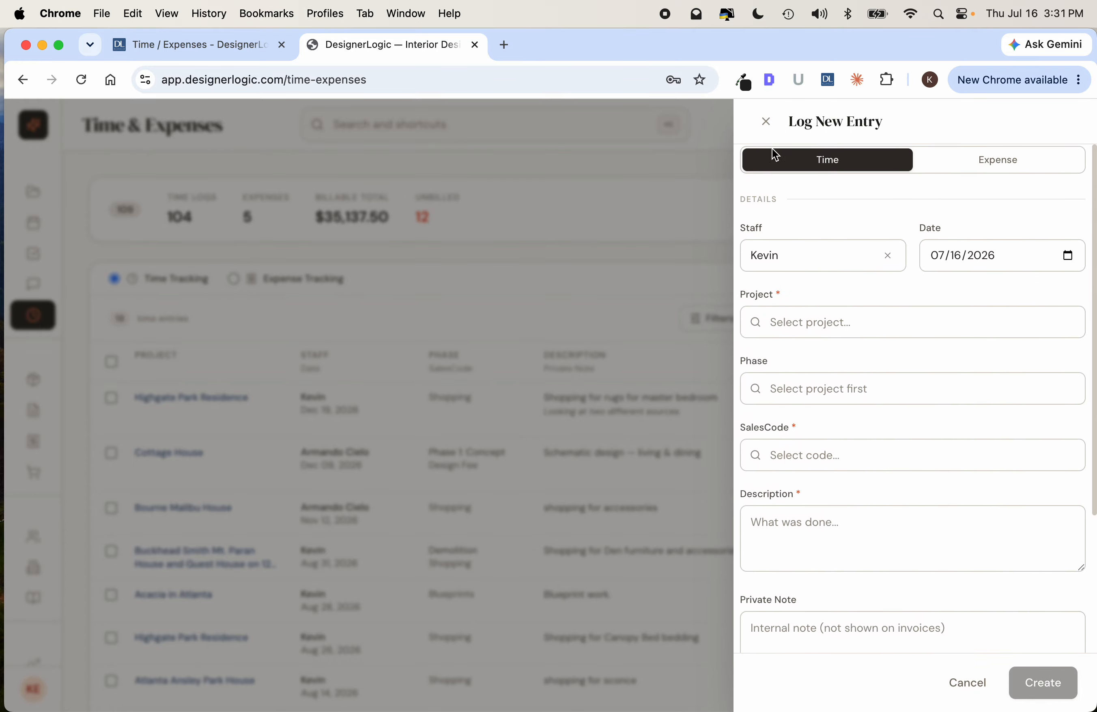
# Step: Compare with the Log Time/Expense form on designerlogic.net, and dismiss both entry forms without saving
pyautogui.click(191, 46)
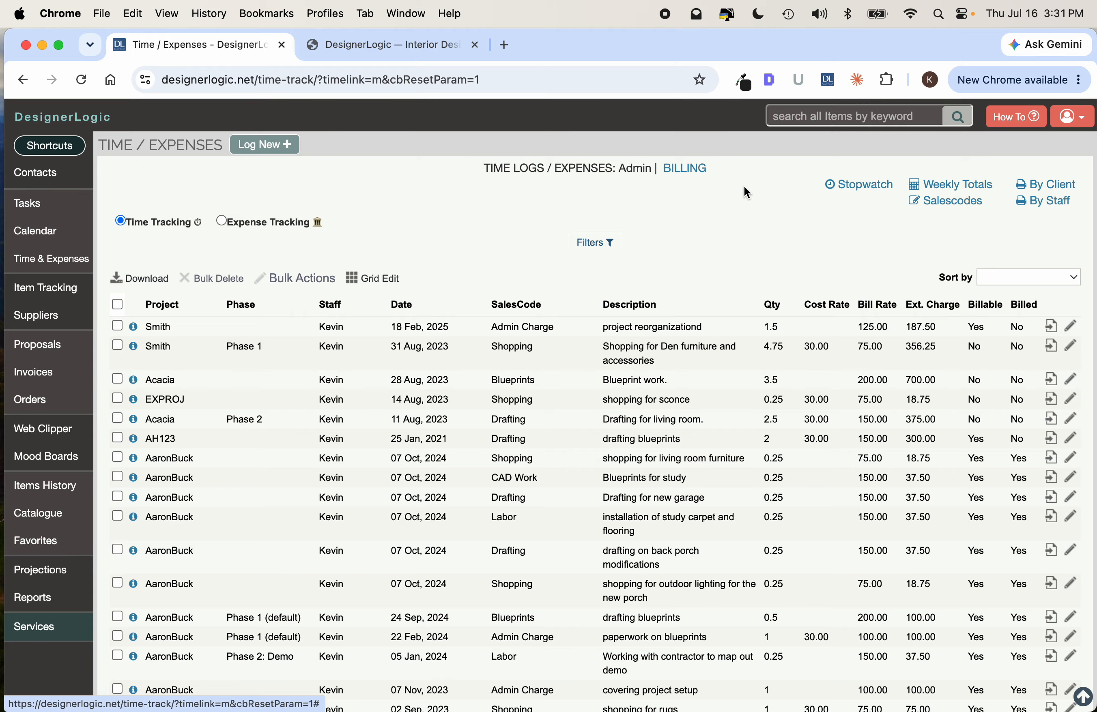
pyautogui.click(257, 148)
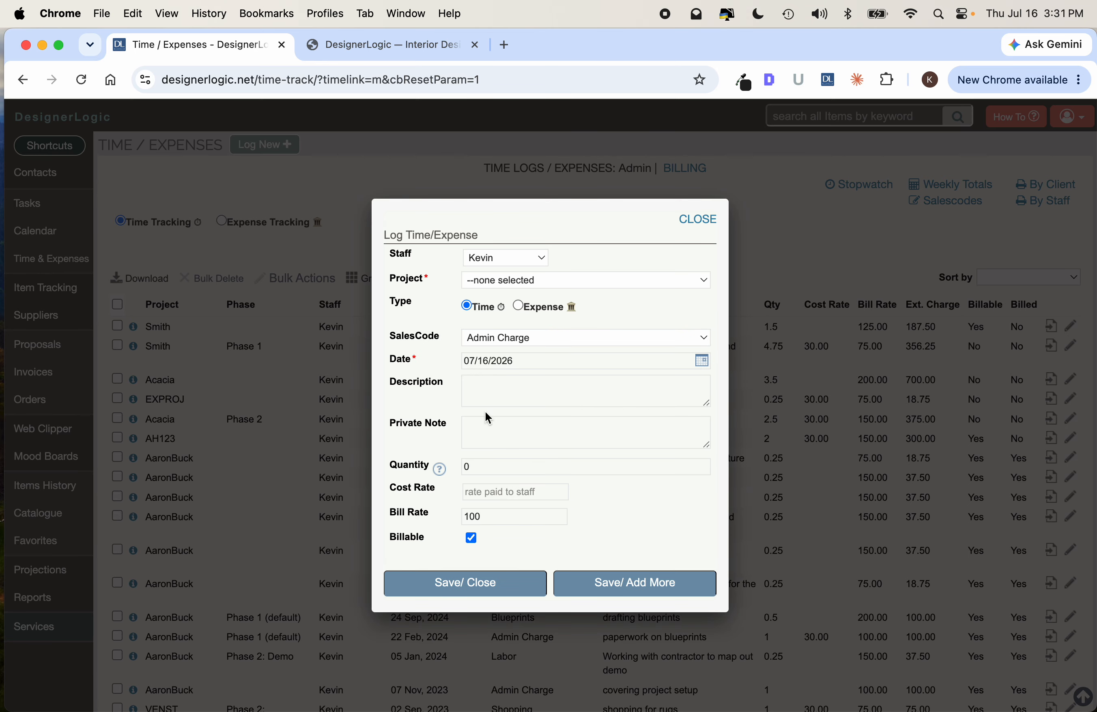
pyautogui.click(696, 219)
pyautogui.click(384, 50)
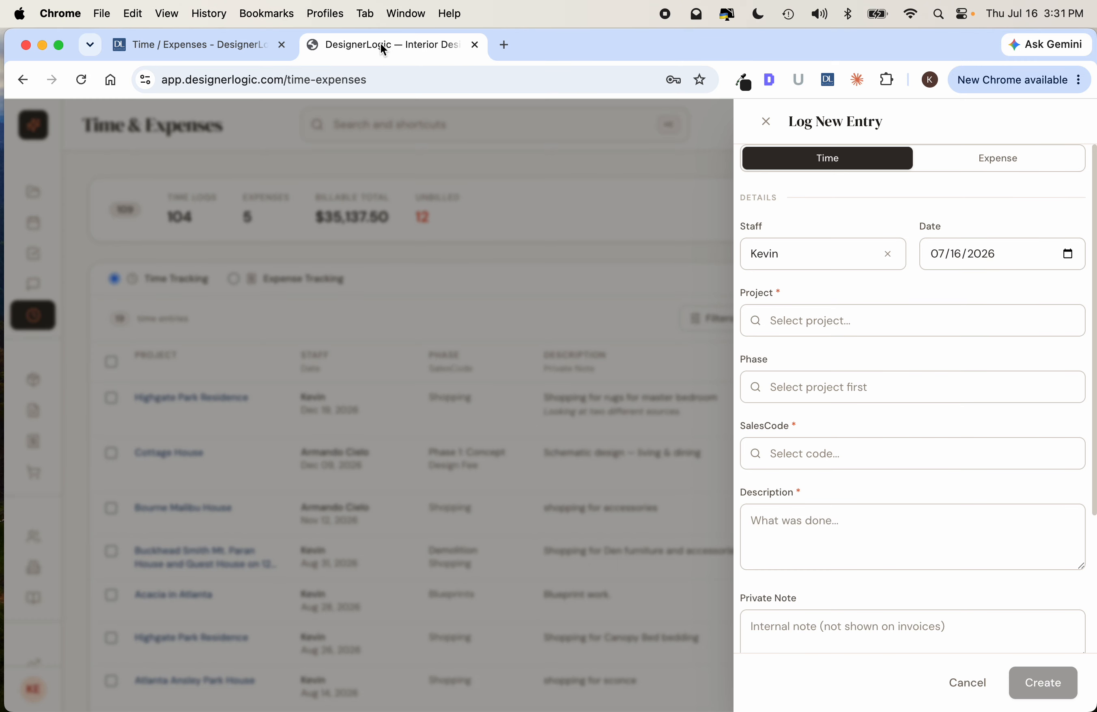
pyautogui.click(970, 685)
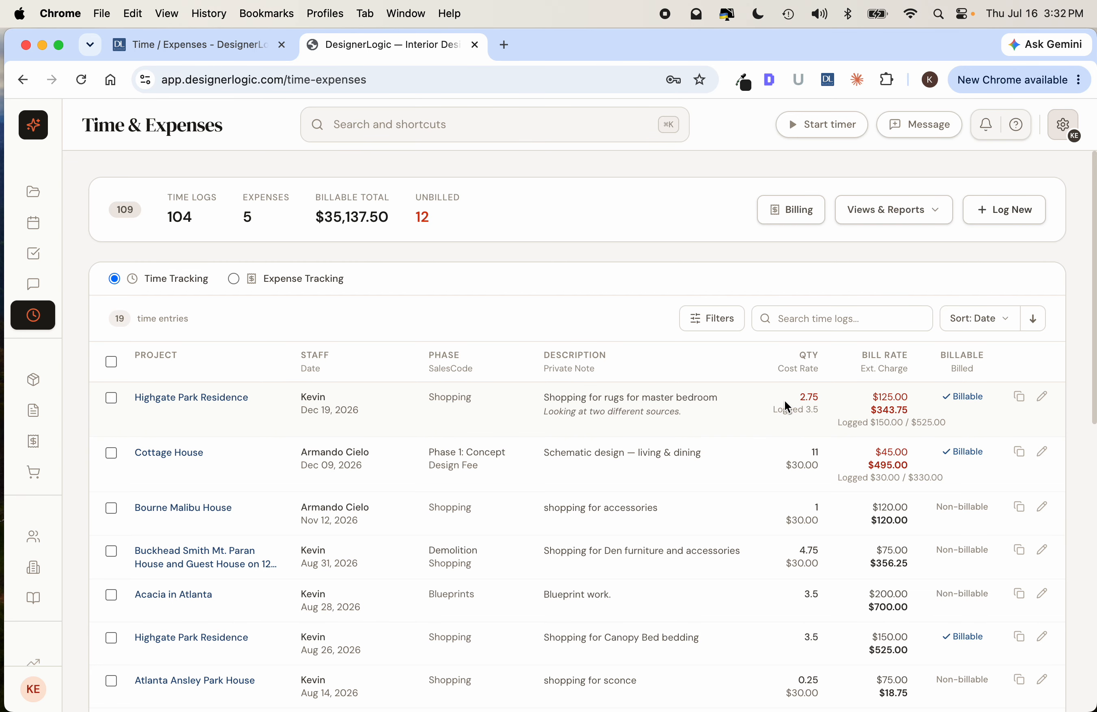
# Step: In Billing, set the billable quantity of the Cottage House Design Fee entry to 10
pyautogui.moveTo(775, 414); pyautogui.dragTo(828, 413)
pyautogui.moveTo(799, 397); pyautogui.dragTo(822, 397)
pyautogui.click(790, 218)
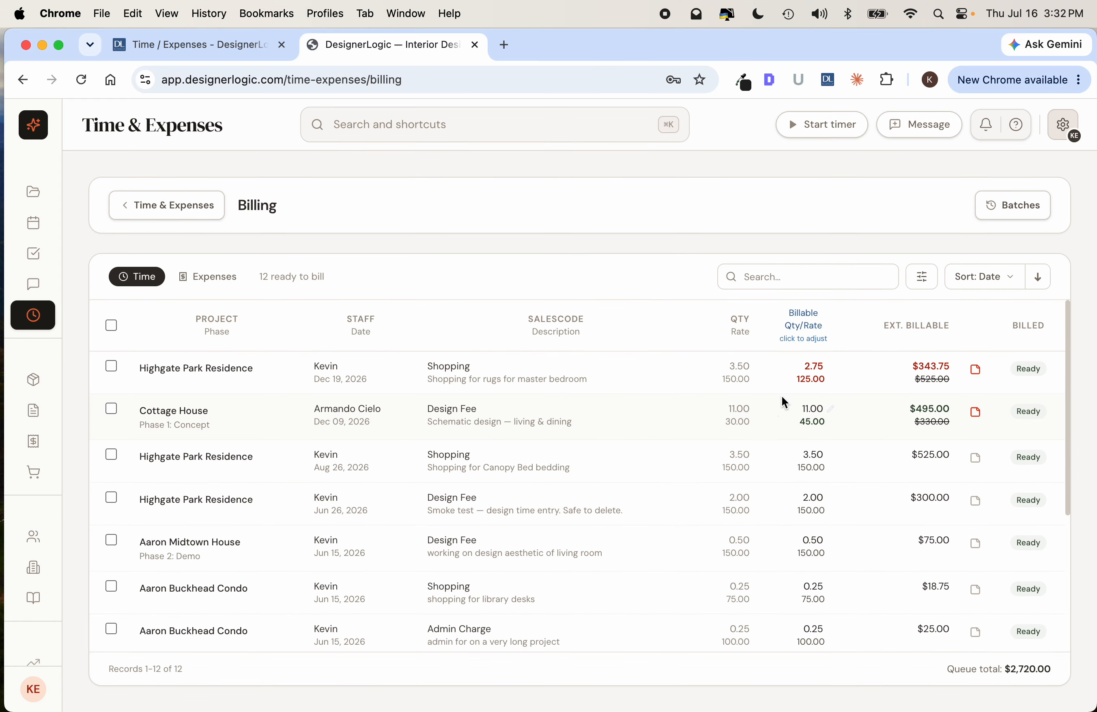
pyautogui.moveTo(729, 412); pyautogui.dragTo(756, 410)
pyautogui.click(835, 410)
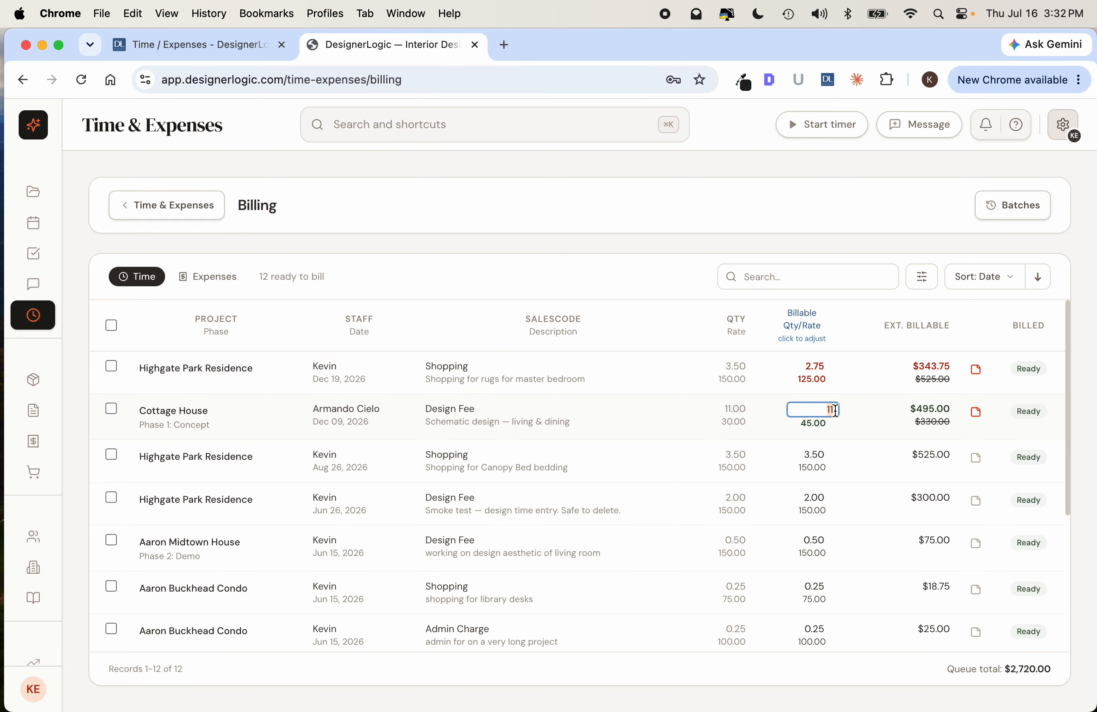
pyautogui.write('10')
pyautogui.press('Return')
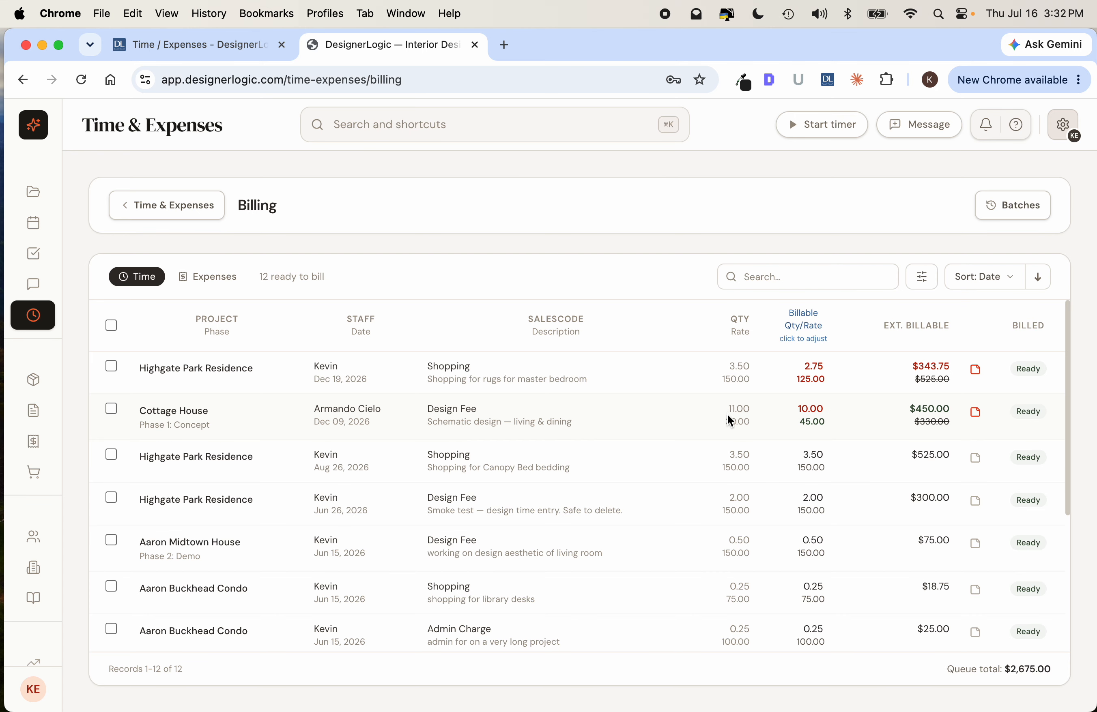
pyautogui.moveTo(728, 412); pyautogui.dragTo(758, 412)
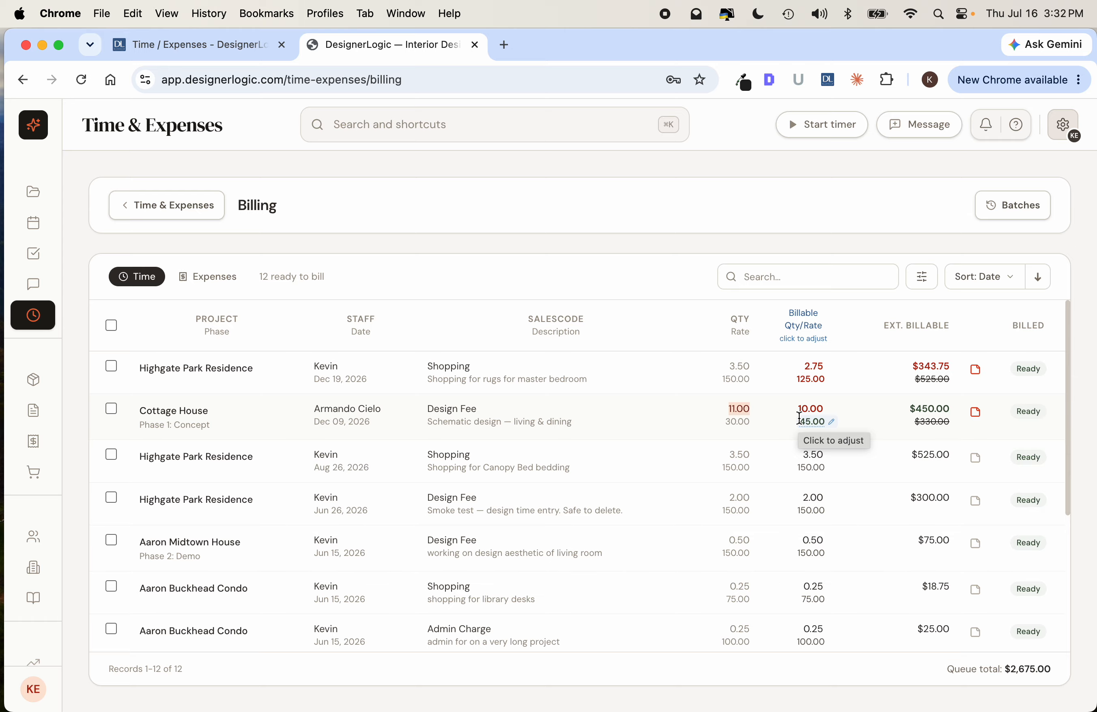
# Step: Return to the time entries list and examine the edit form of the Den furniture shopping entry without saving changes
pyautogui.click(153, 216)
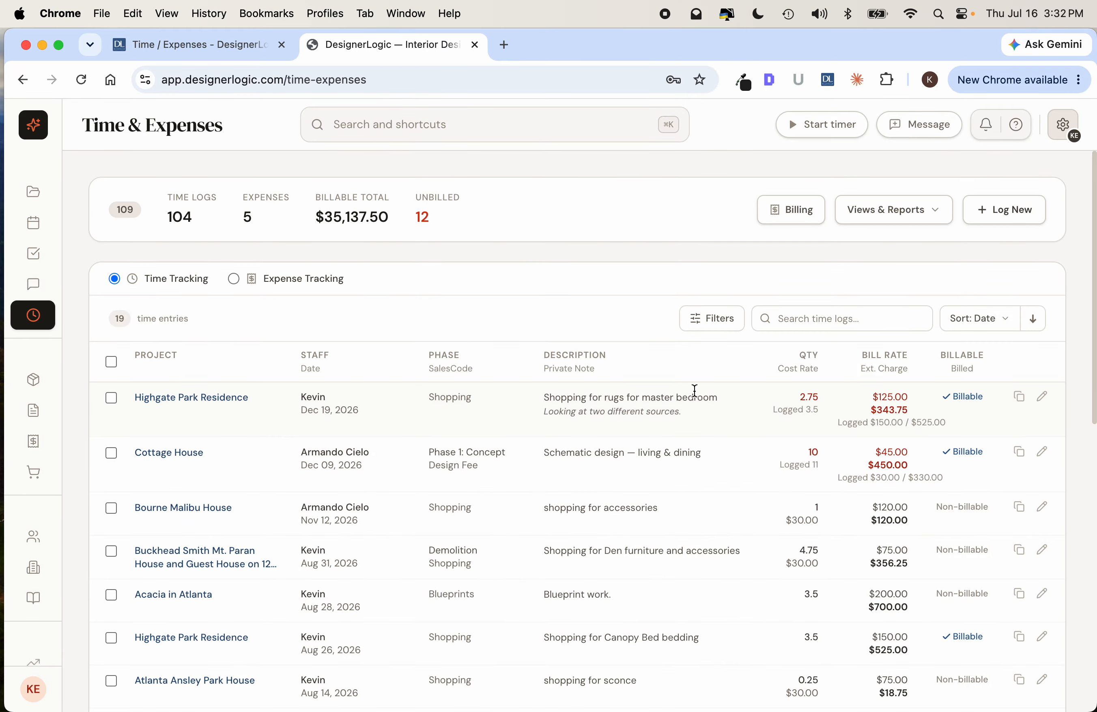
pyautogui.scroll(-6, 804, 496)
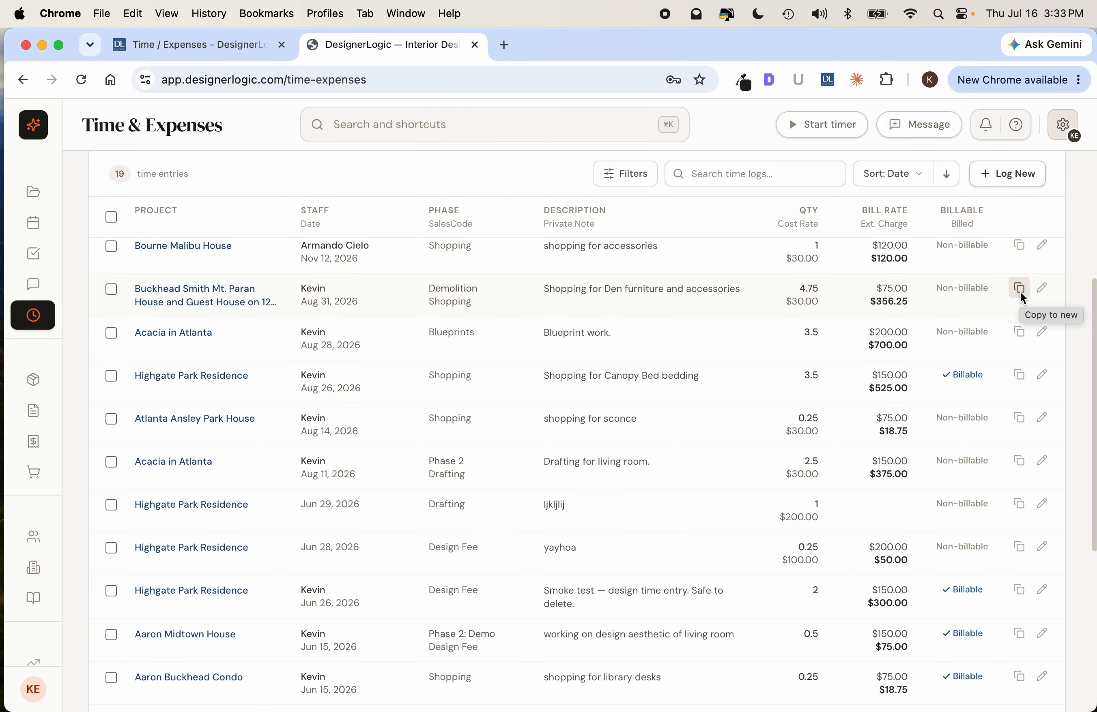
pyautogui.click(1043, 289)
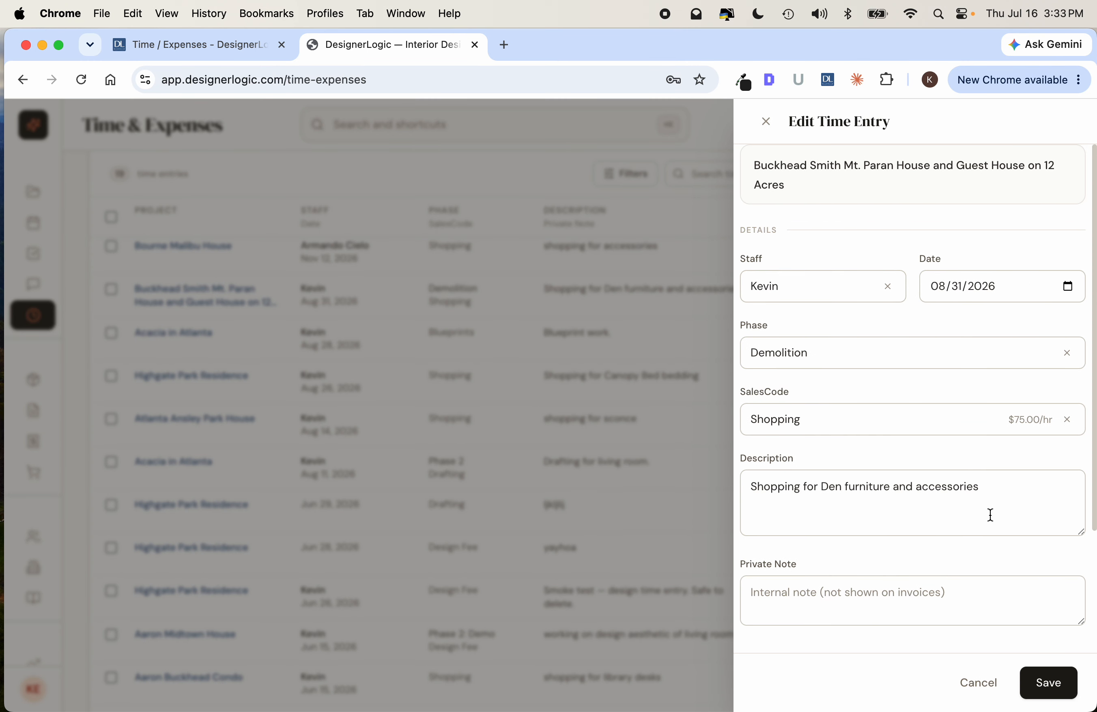
pyautogui.click(975, 675)
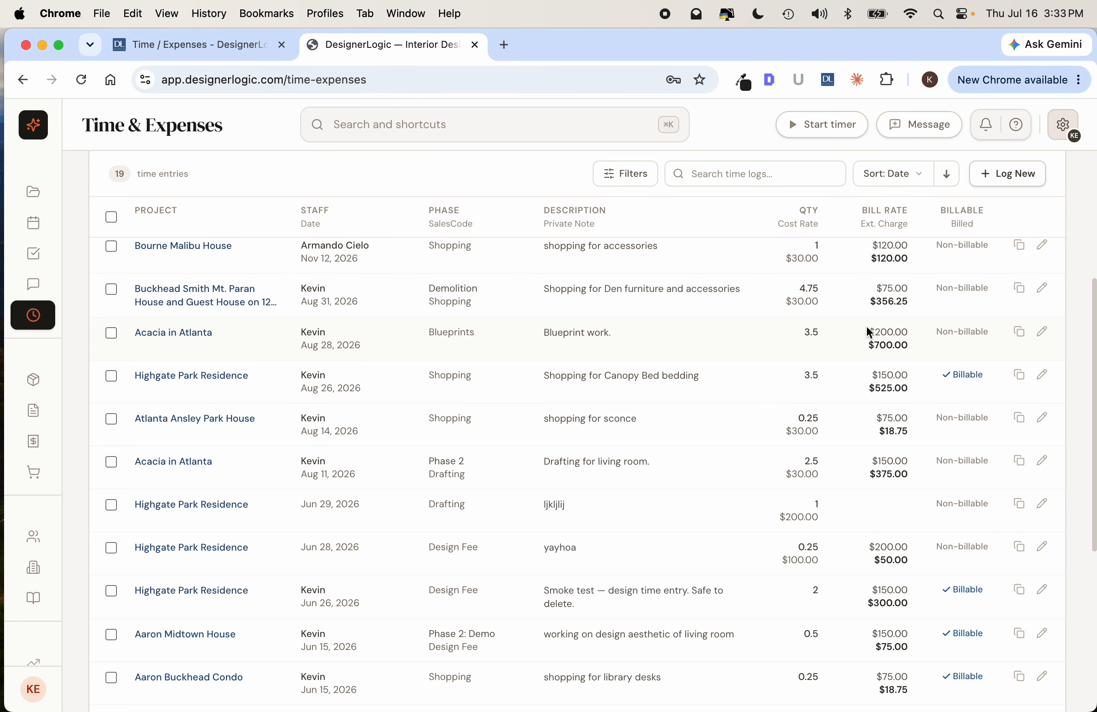
pyautogui.scroll(6, 867, 327)
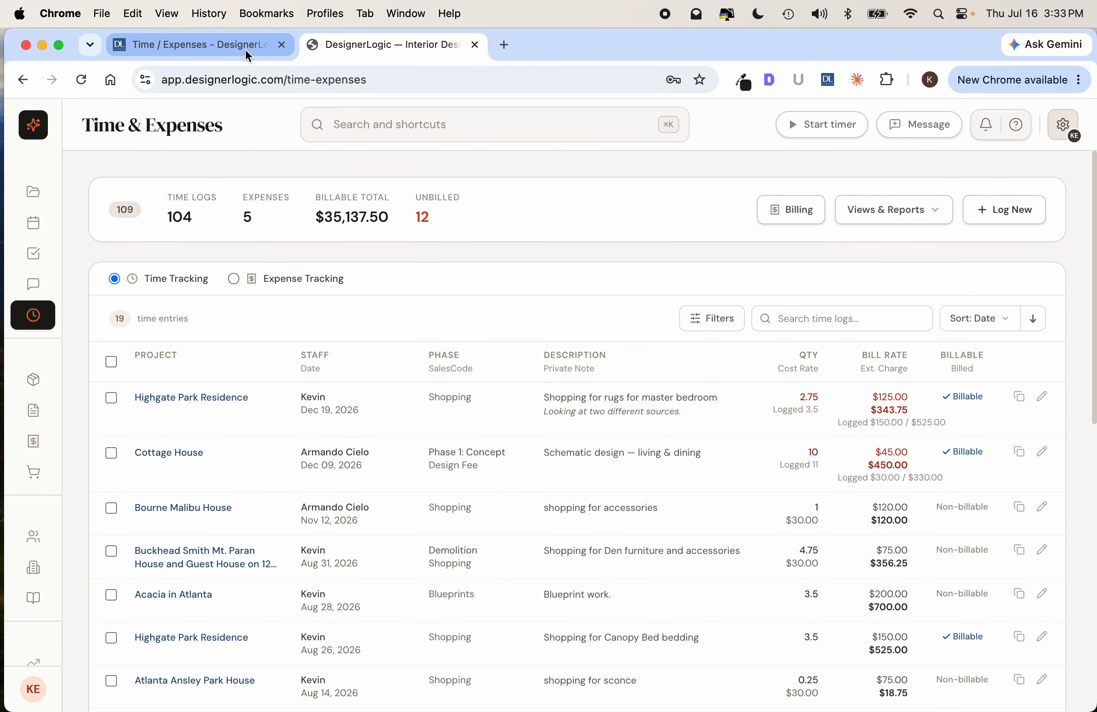
# Step: On designerlogic.net, select all unbilled time entries and review the billing confirmation, cancelling without billing them
pyautogui.click(232, 47)
pyautogui.click(685, 168)
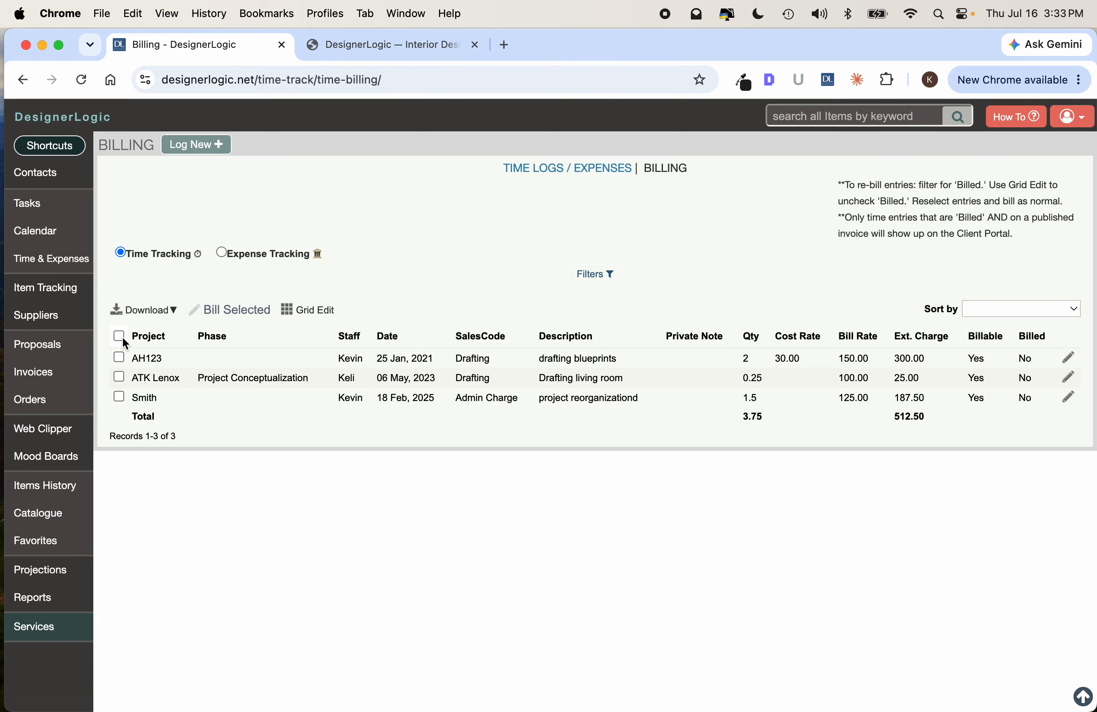
pyautogui.click(119, 337)
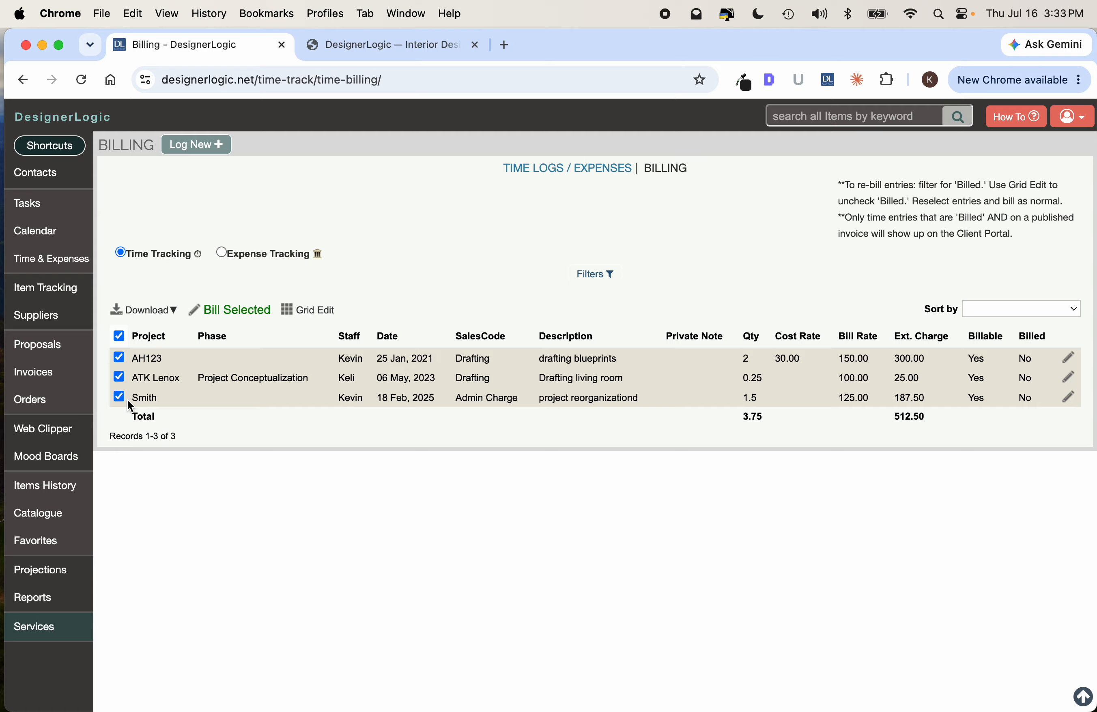
pyautogui.click(237, 310)
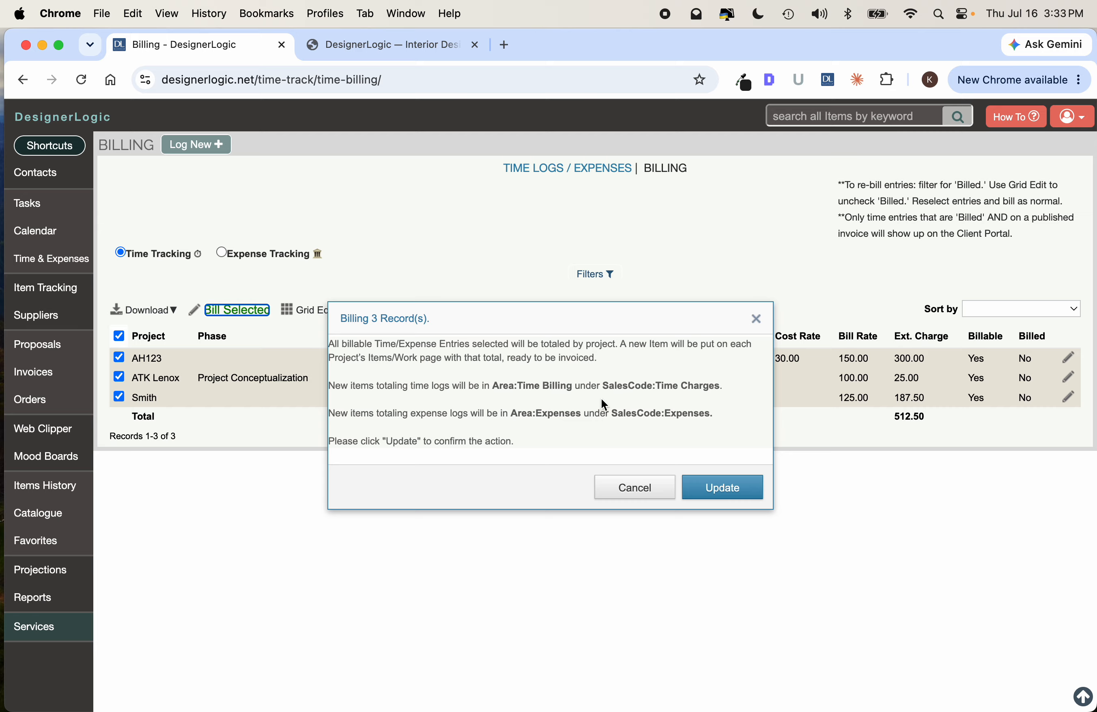
pyautogui.click(646, 489)
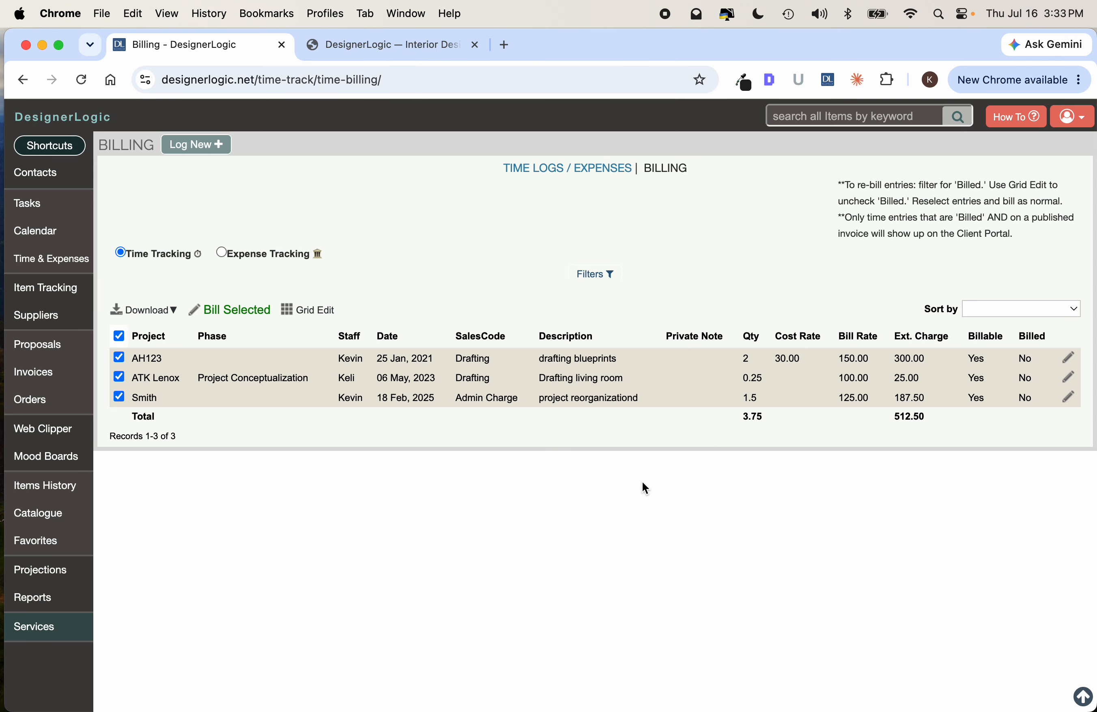
# Step: Switch back to app.designerlogic.com and select all time entries in its Billing queue
pyautogui.click(376, 53)
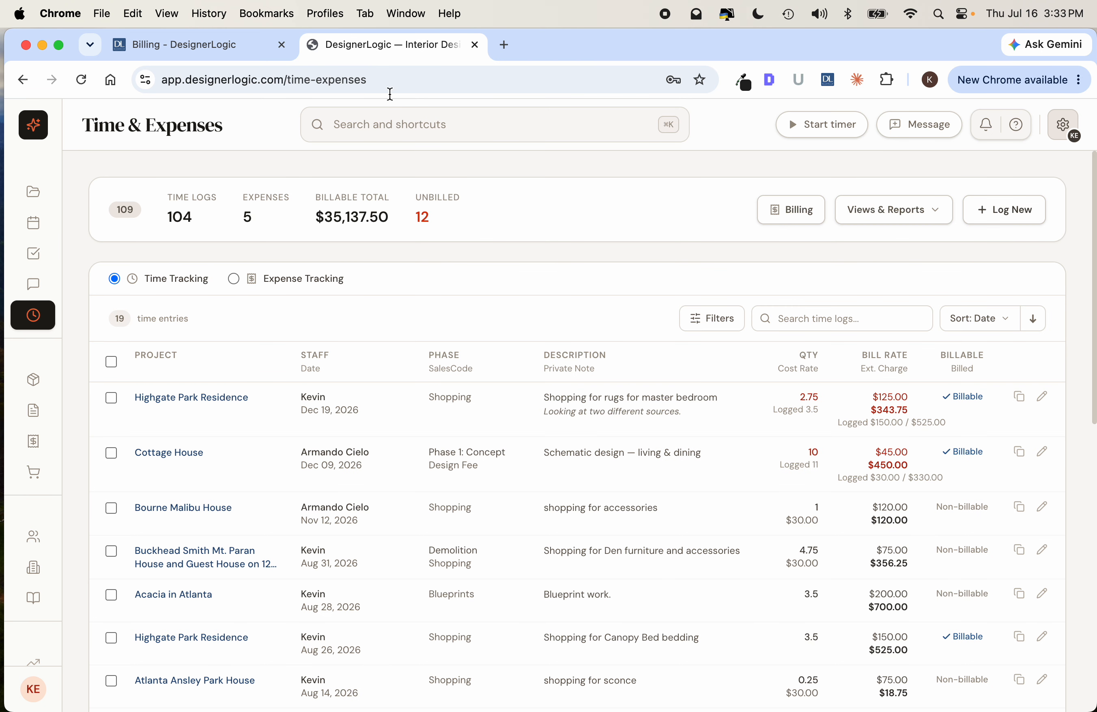
pyautogui.click(785, 214)
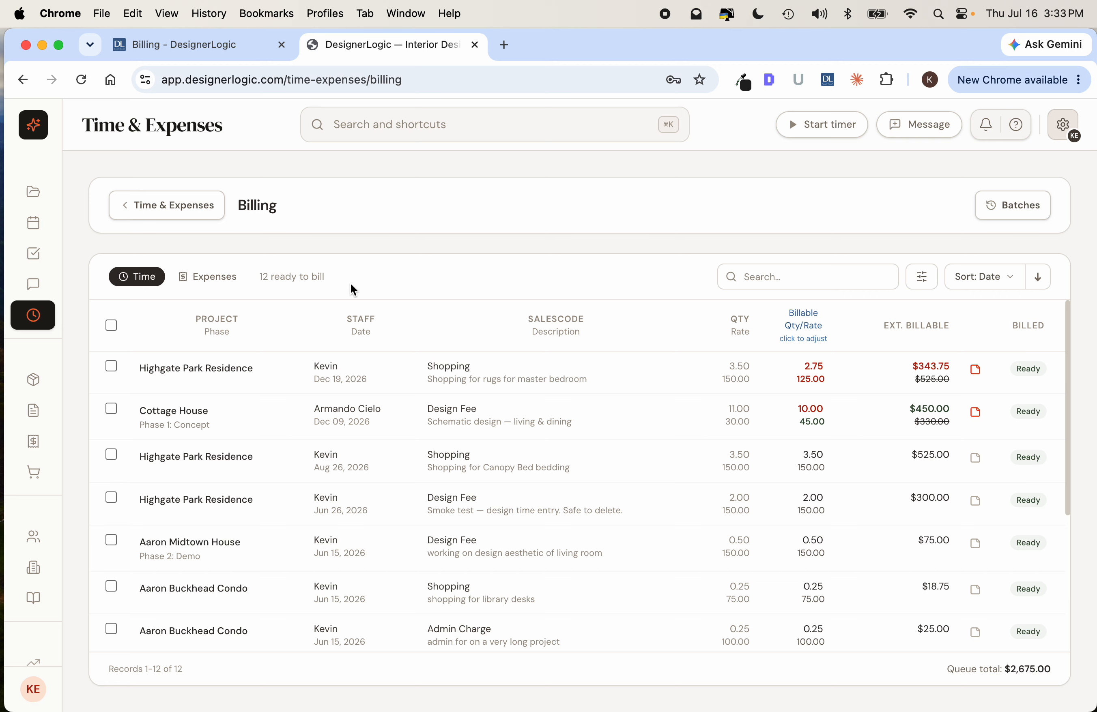
pyautogui.click(112, 326)
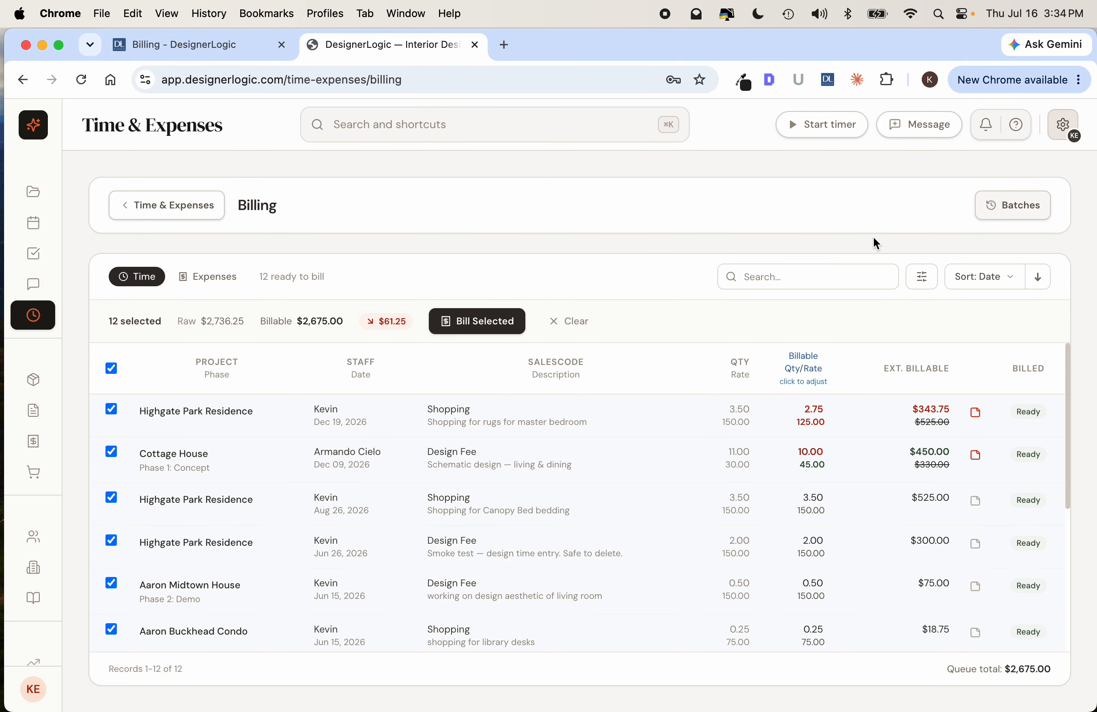
# Step: Examine the billing batches and the details of Billing #4, then close them
pyautogui.click(995, 206)
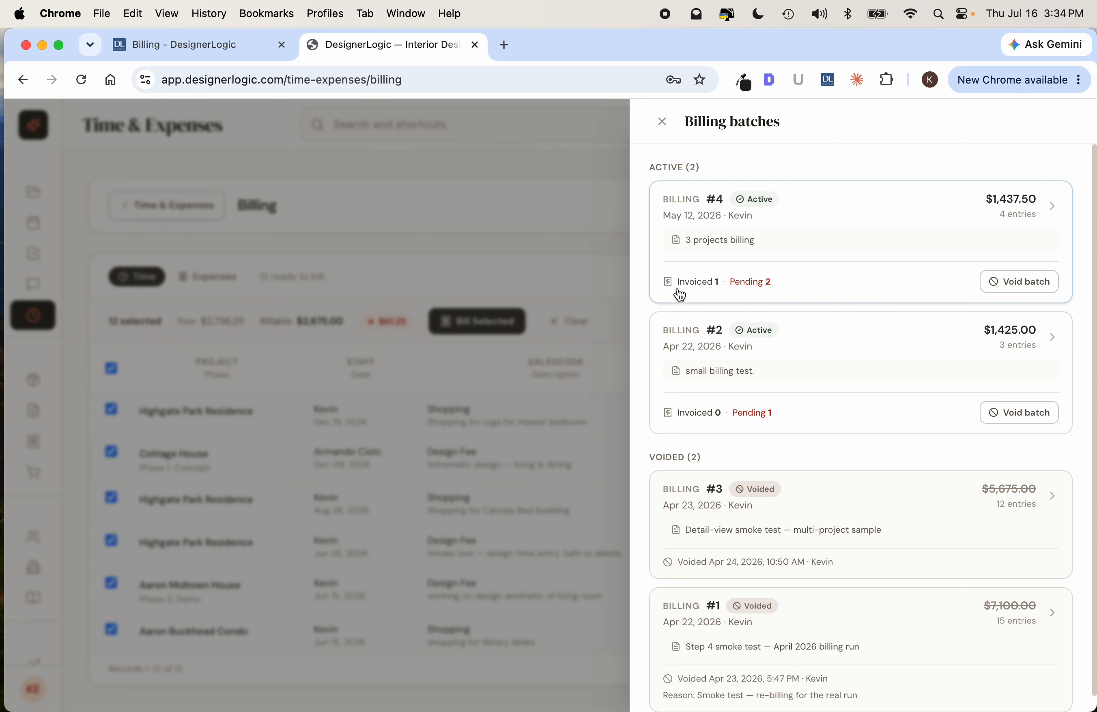
pyautogui.click(816, 227)
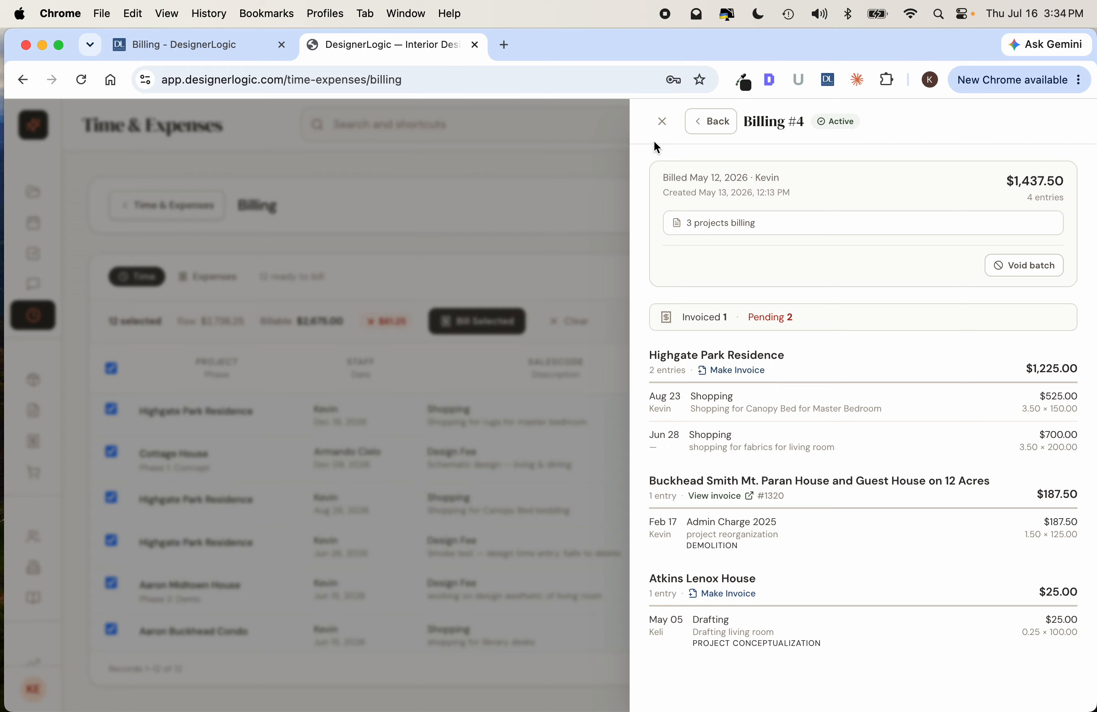
pyautogui.click(662, 122)
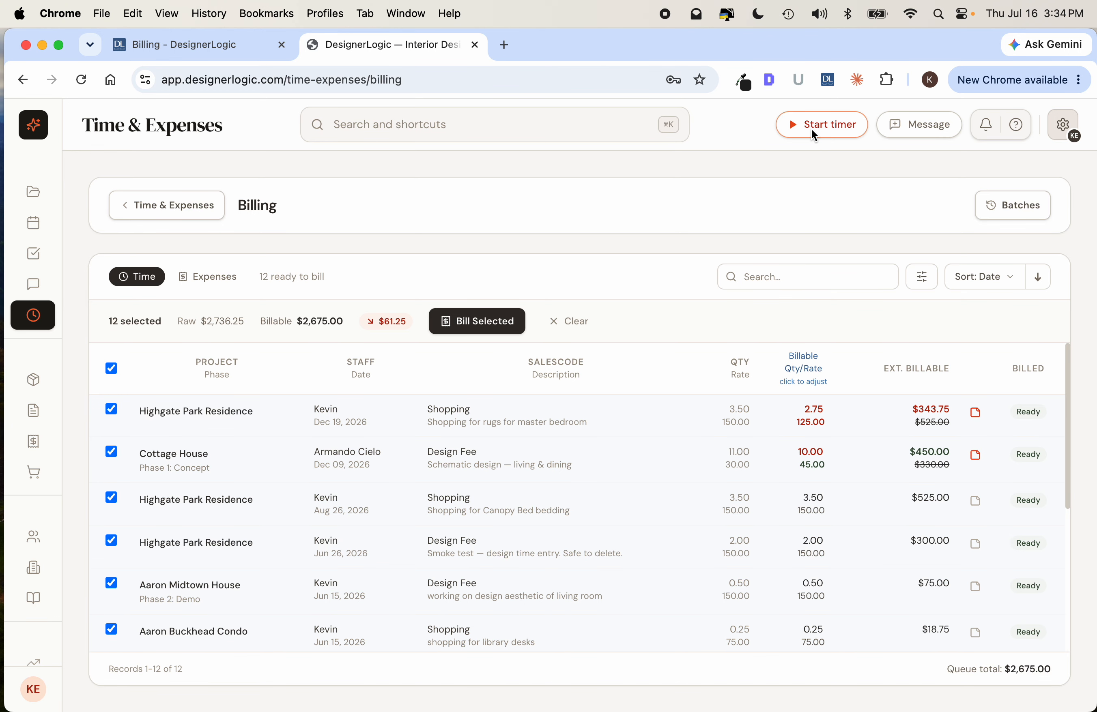
# Step: Start a timer, try it in a separate pop-out window, and return to the running timer's details
pyautogui.click(823, 128)
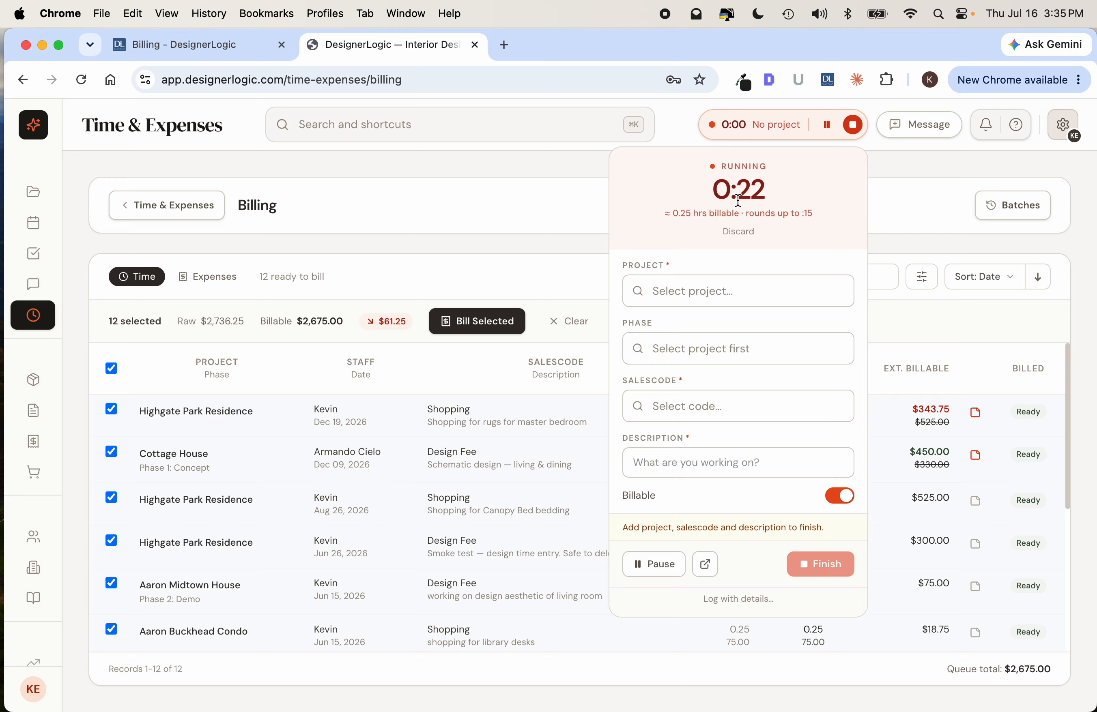
pyautogui.click(707, 565)
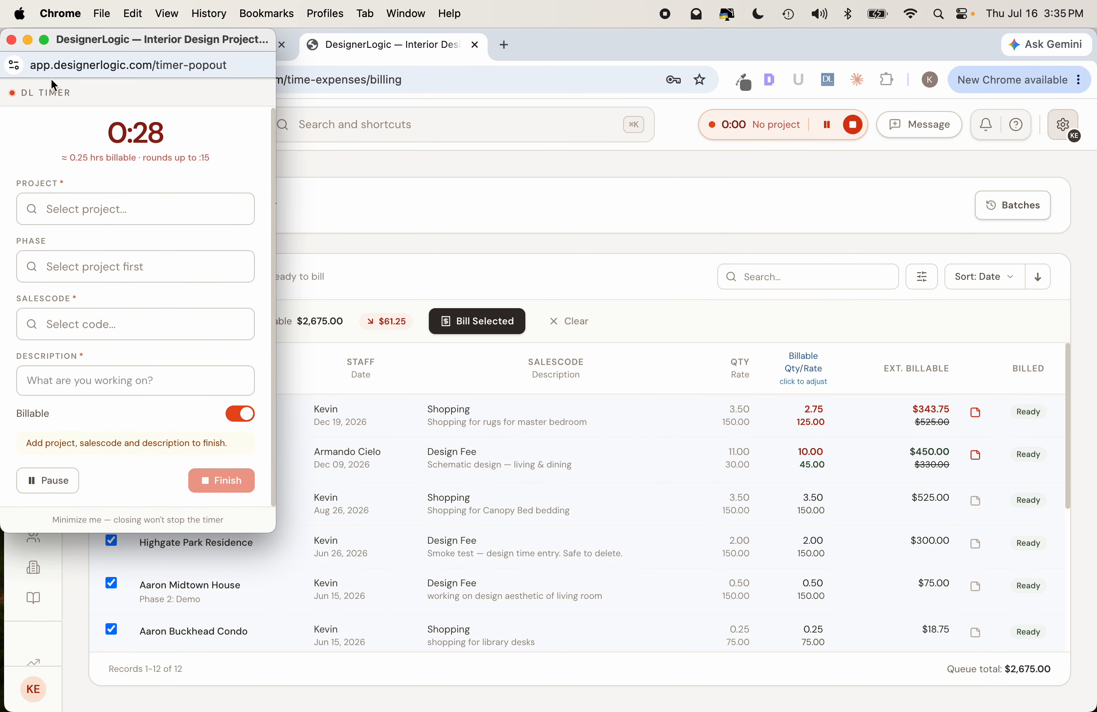
pyautogui.moveTo(107, 42); pyautogui.dragTo(54, 67)
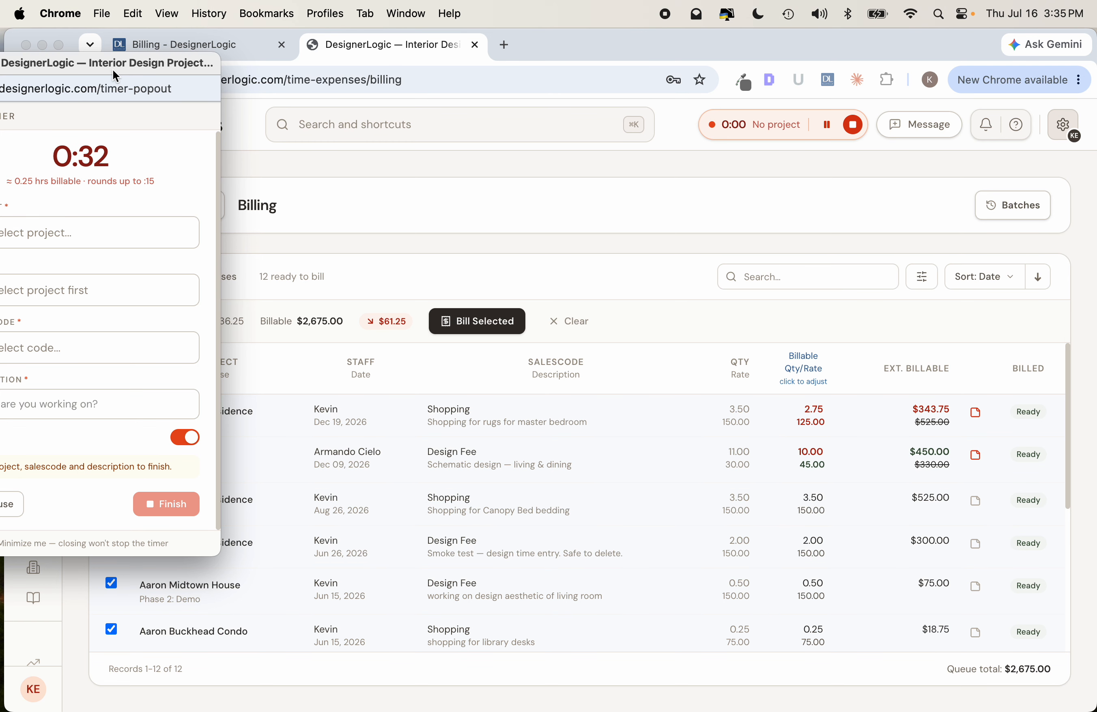
pyautogui.moveTo(110, 68); pyautogui.dragTo(291, 61)
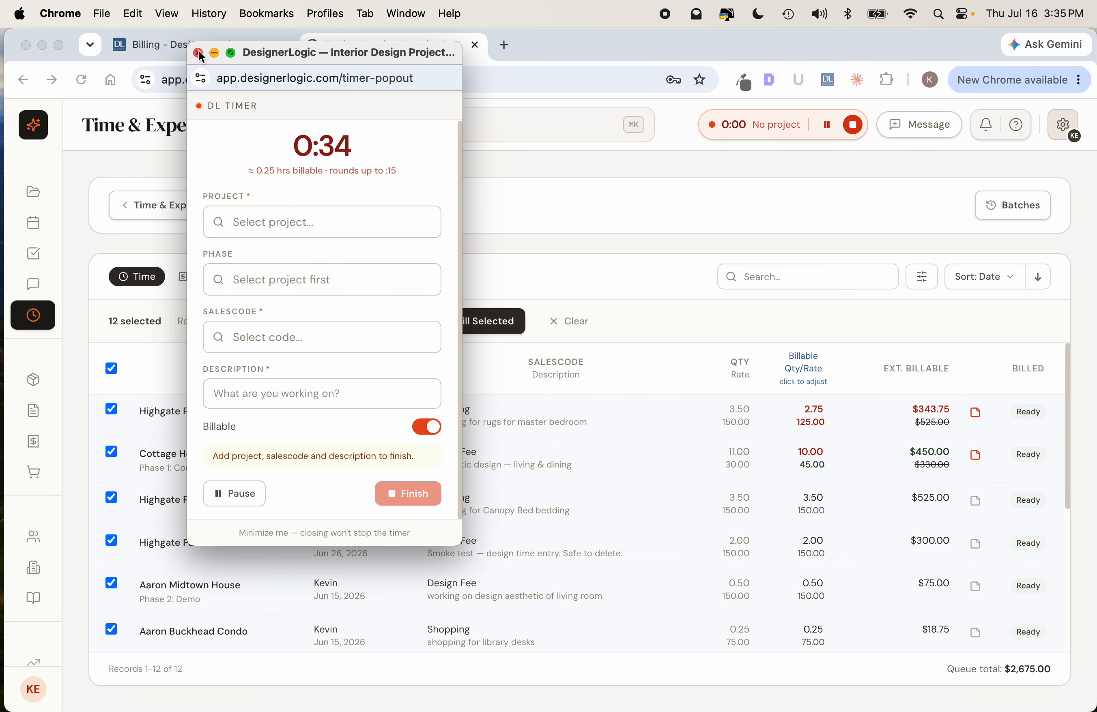
pyautogui.click(785, 100)
pyautogui.click(788, 128)
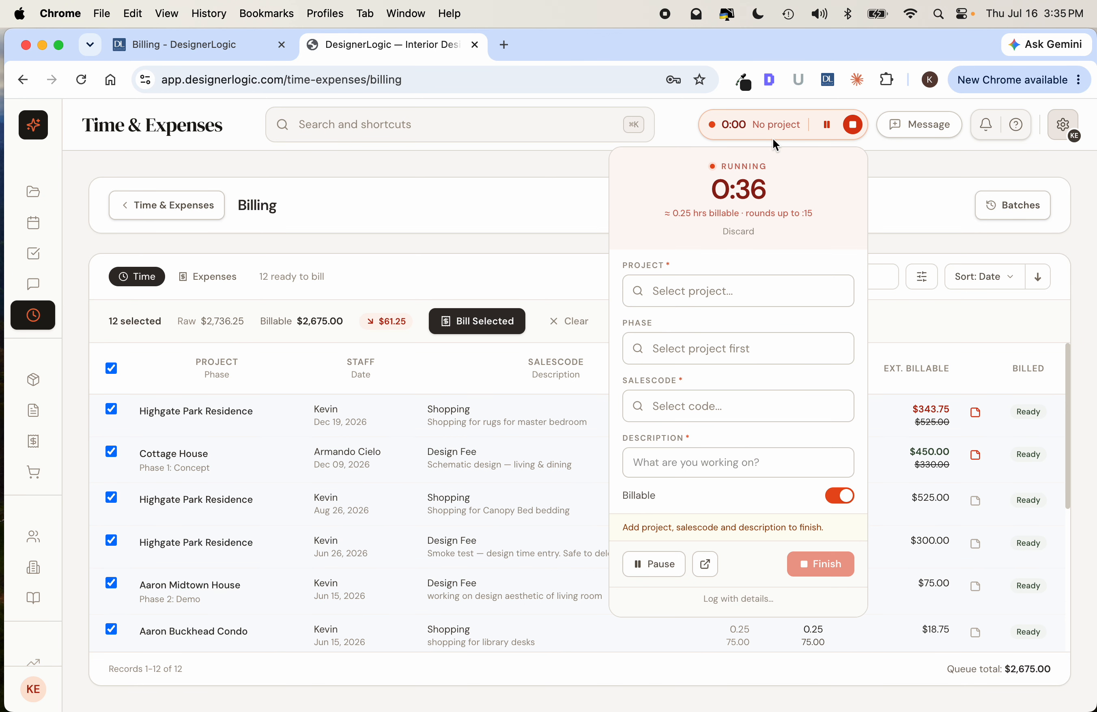
# Step: Discard the running timer without logging any time and return from Billing to the Time & Expenses overview
pyautogui.click(736, 232)
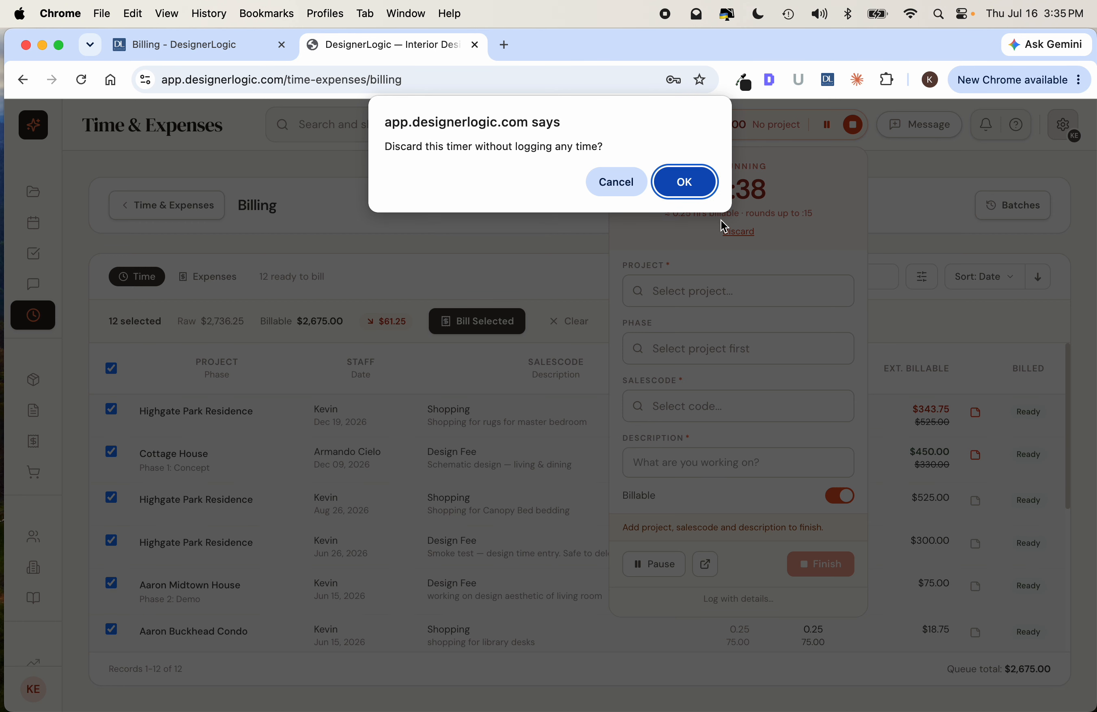
pyautogui.click(685, 182)
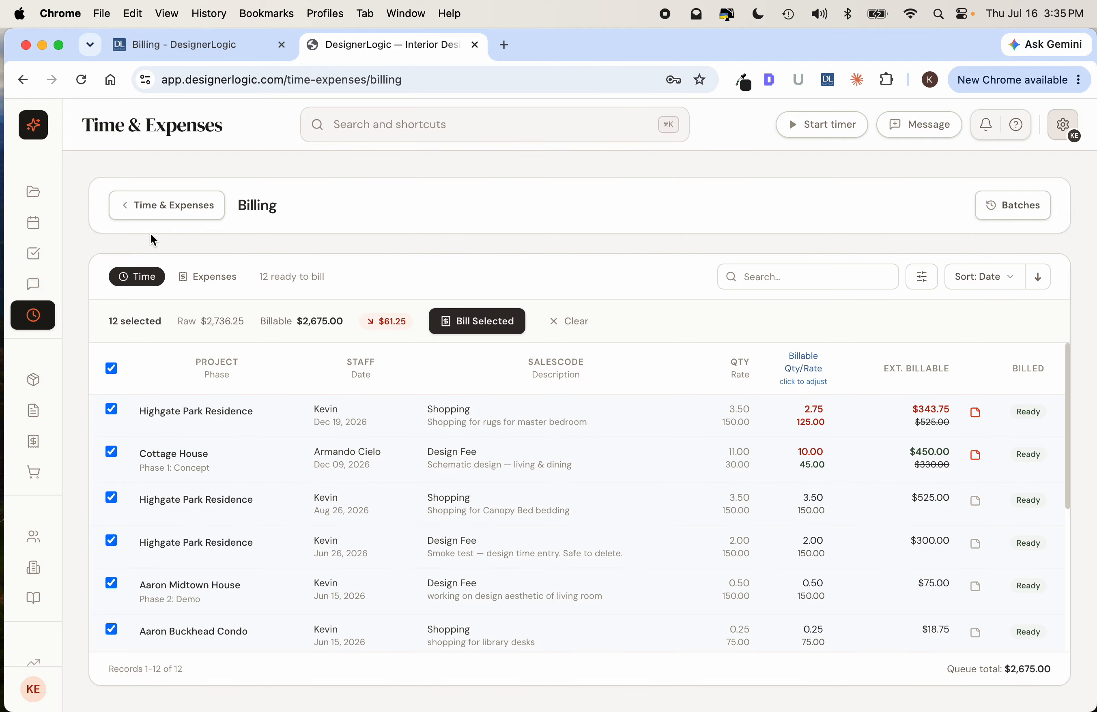
pyautogui.click(164, 206)
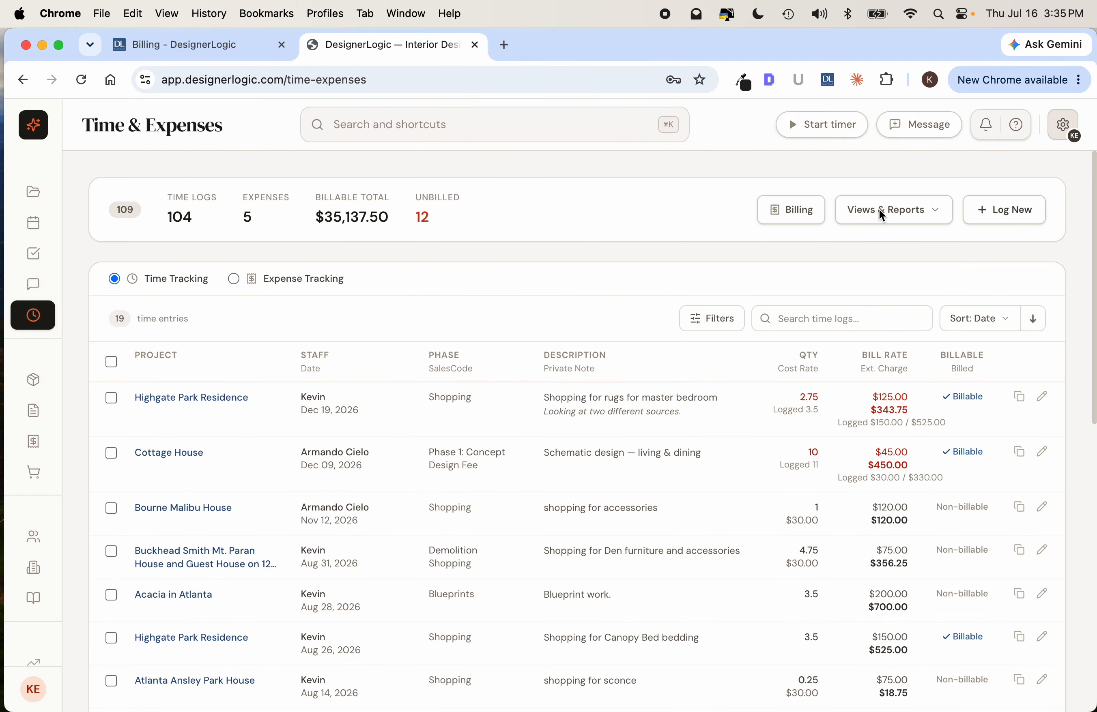
# Step: View the Weekly Totals report for Jul 13 – Jul 19, 2026 and return to the Time & Expenses overview
pyautogui.click(891, 211)
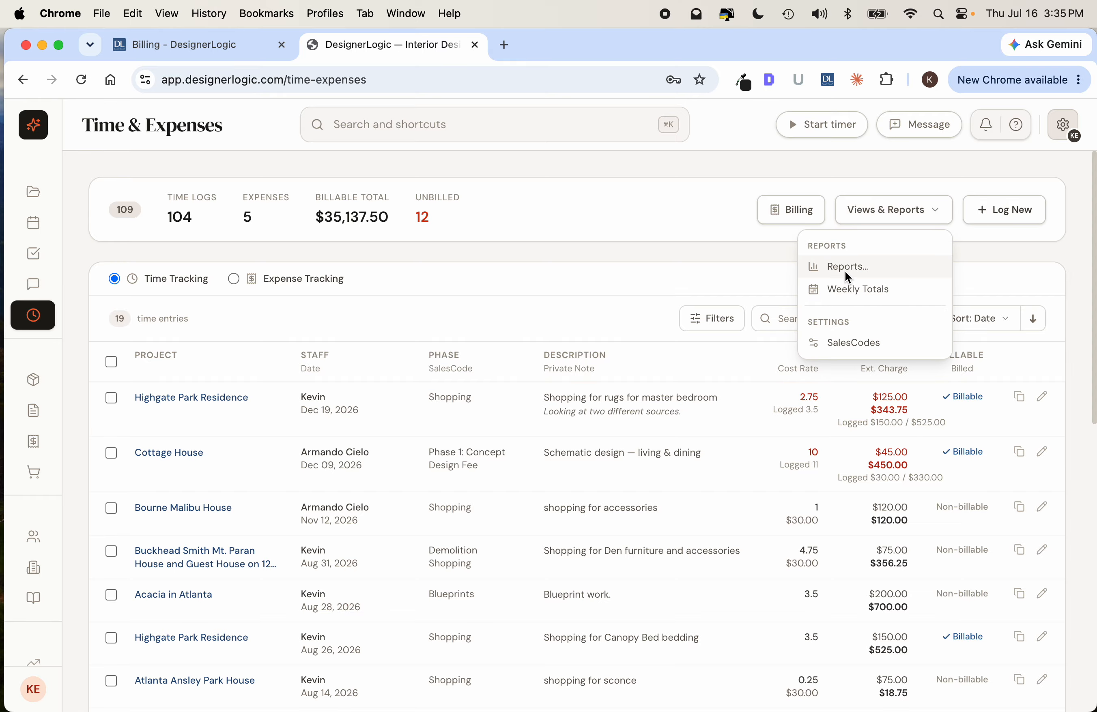
pyautogui.click(851, 292)
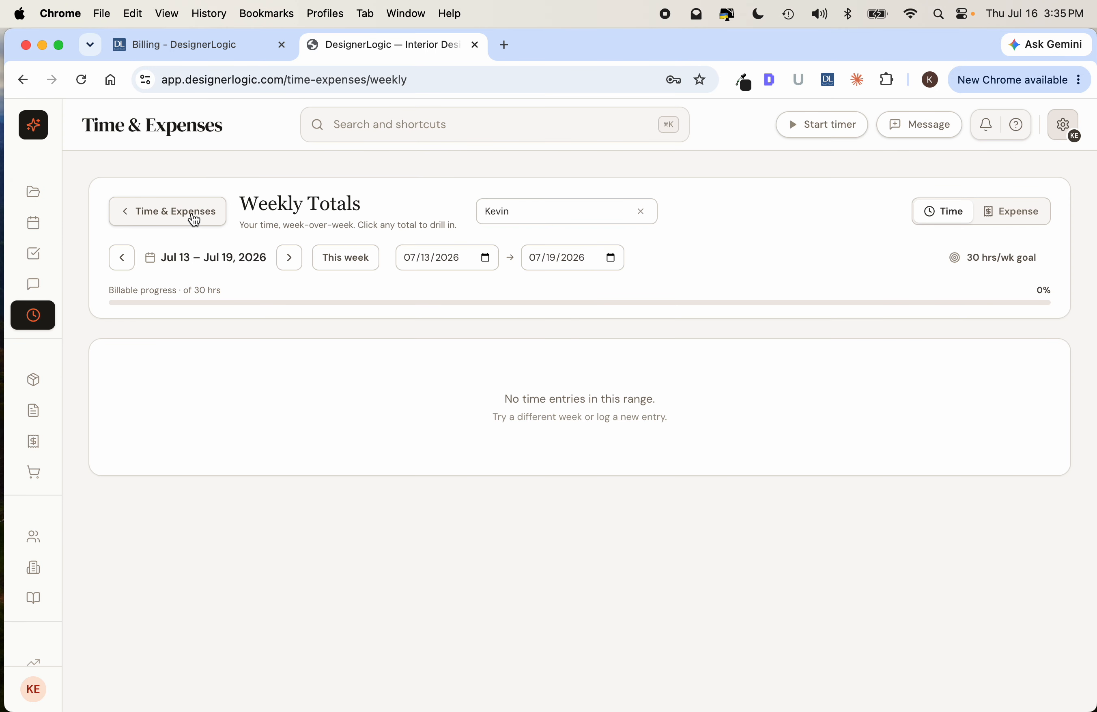
pyautogui.click(191, 216)
# Step: Review the available Time & Expense report views and close the list without running a report
pyautogui.click(888, 217)
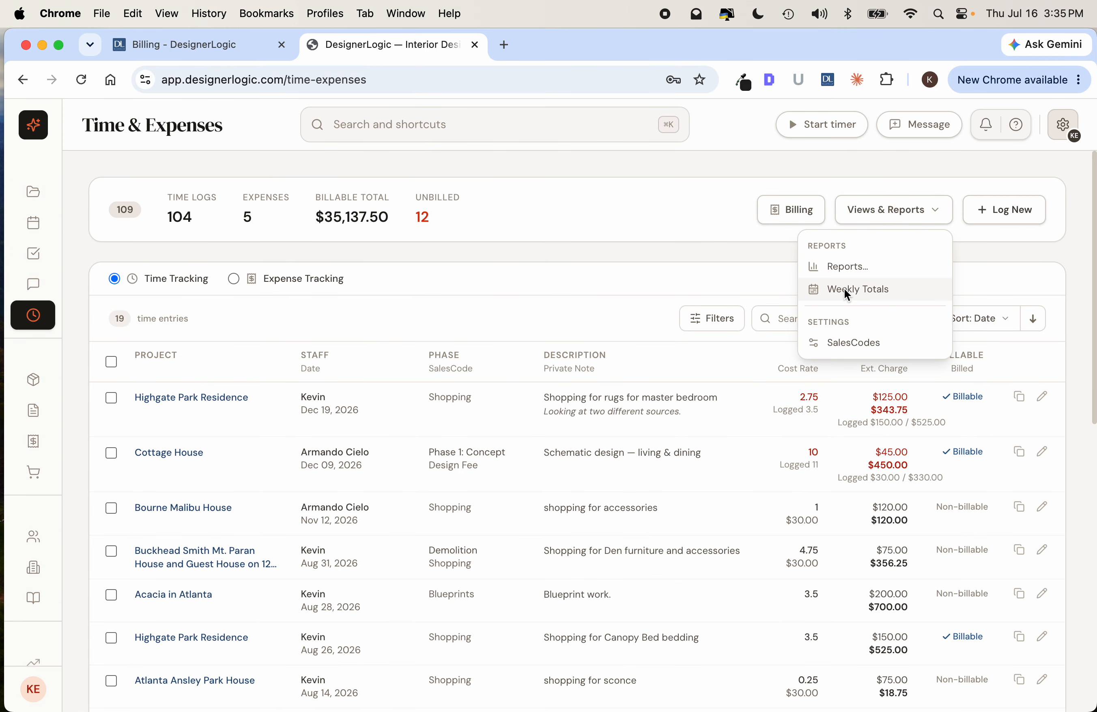
pyautogui.click(843, 270)
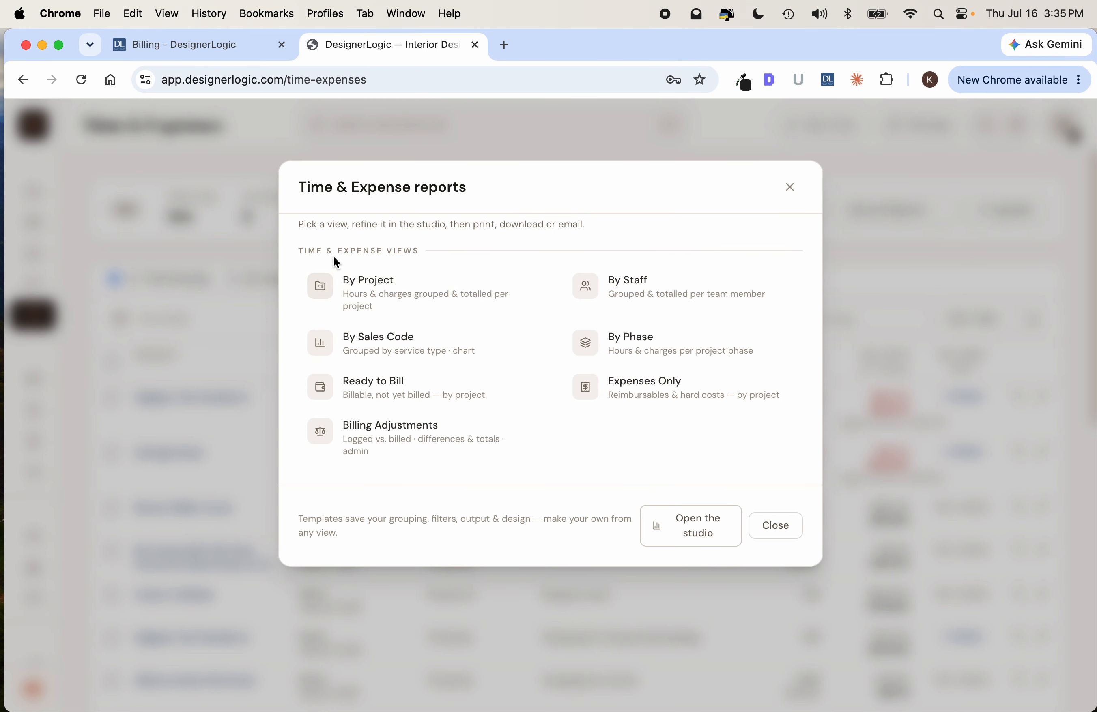
pyautogui.click(773, 522)
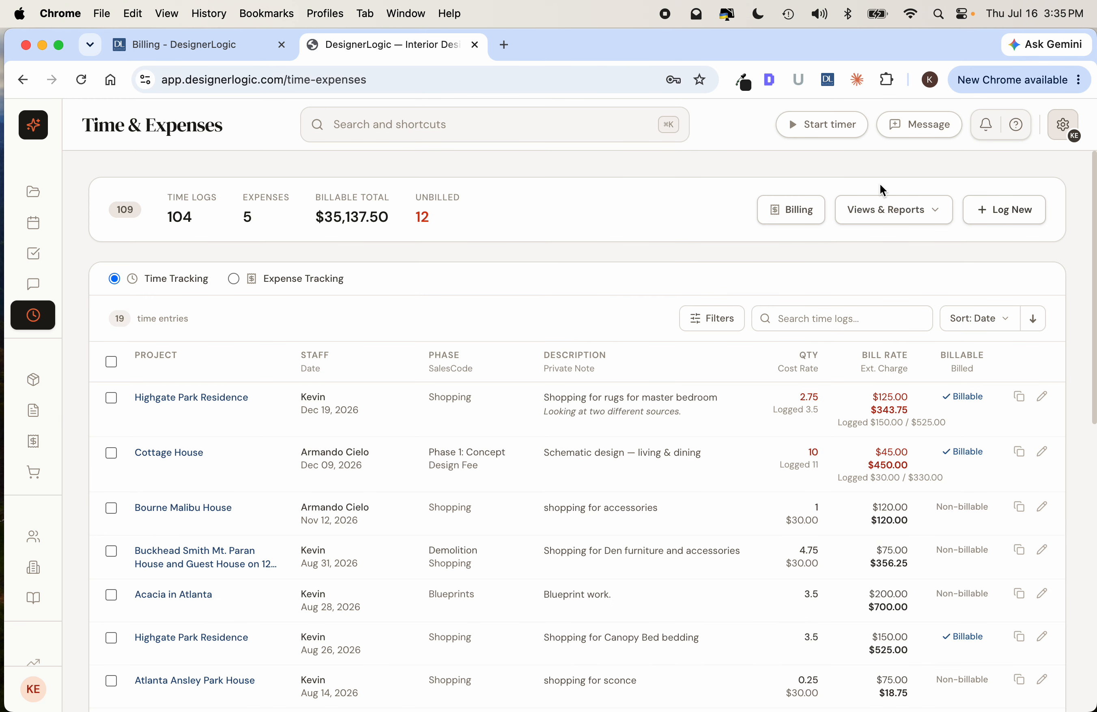
# Step: Examine the Staff SalesCodes & Default Rates for the first listed staff member and close the dialog
pyautogui.click(900, 211)
pyautogui.click(837, 350)
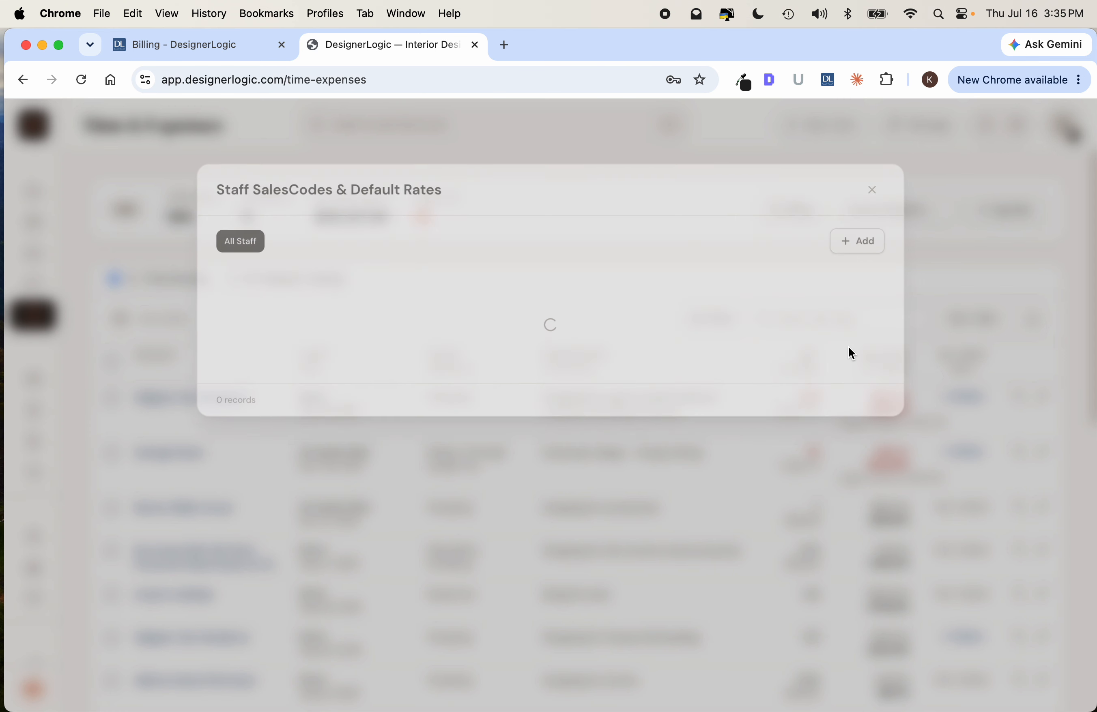
pyautogui.click(310, 254)
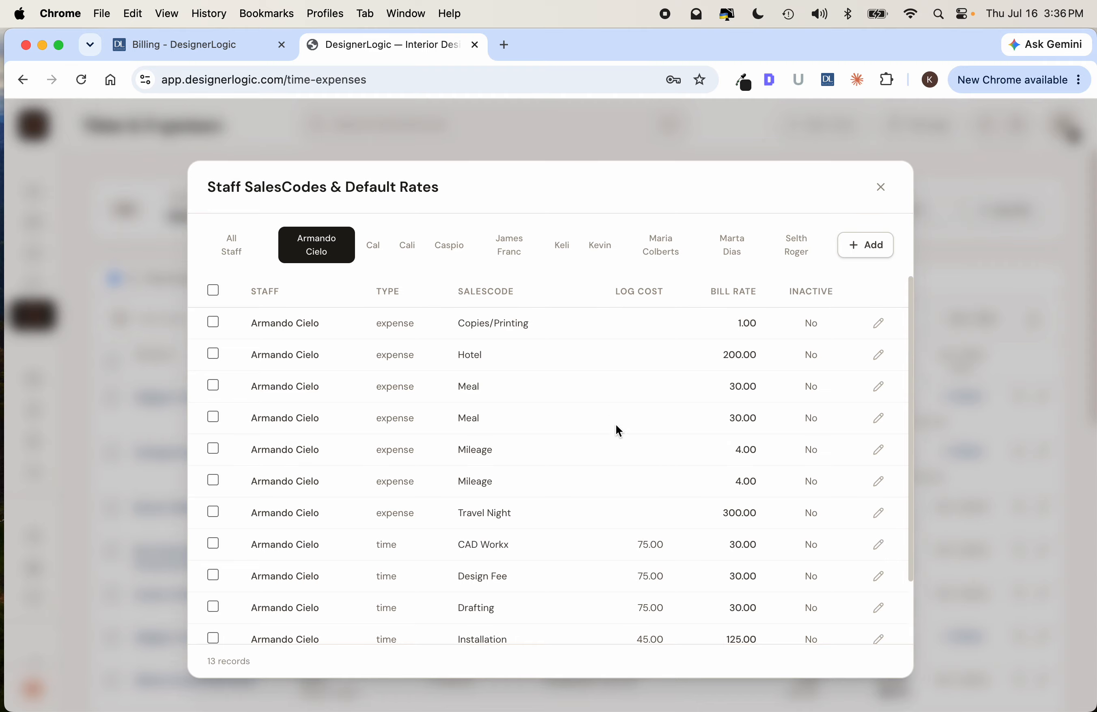
pyautogui.click(878, 188)
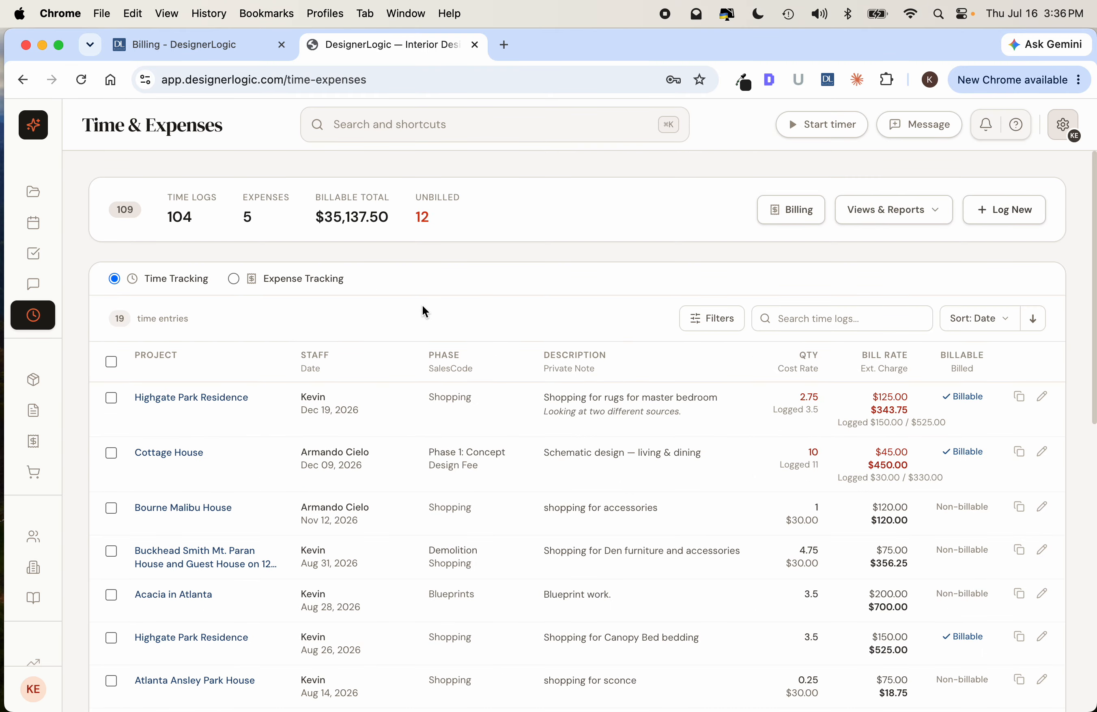